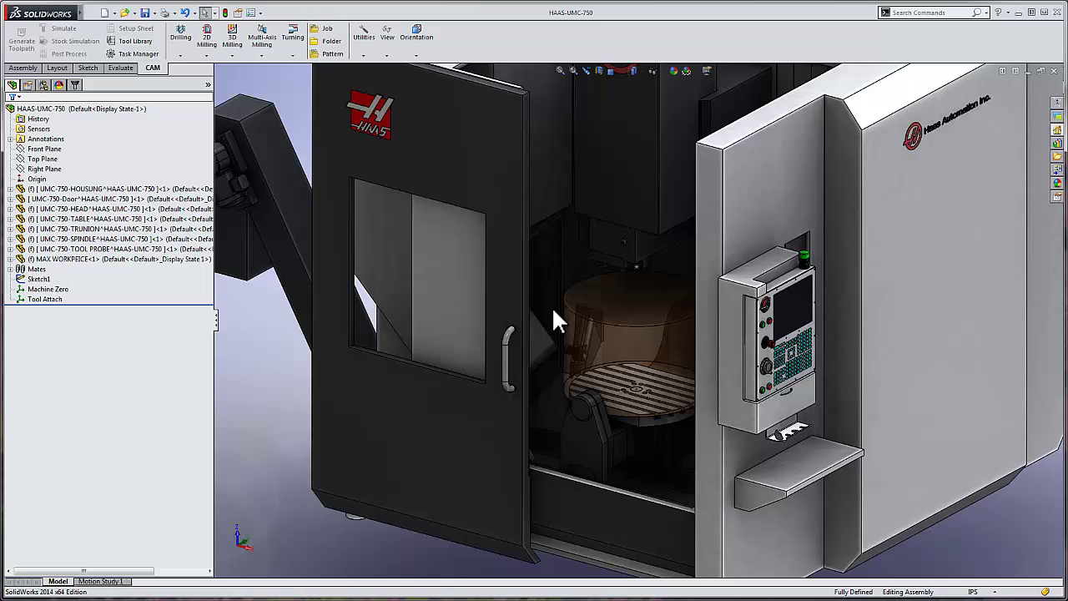
- Select the housing, door, head, tool probe and MAX WORKPEICE components to identify them
{"action": "left_click", "coordinate": [150, 191]}
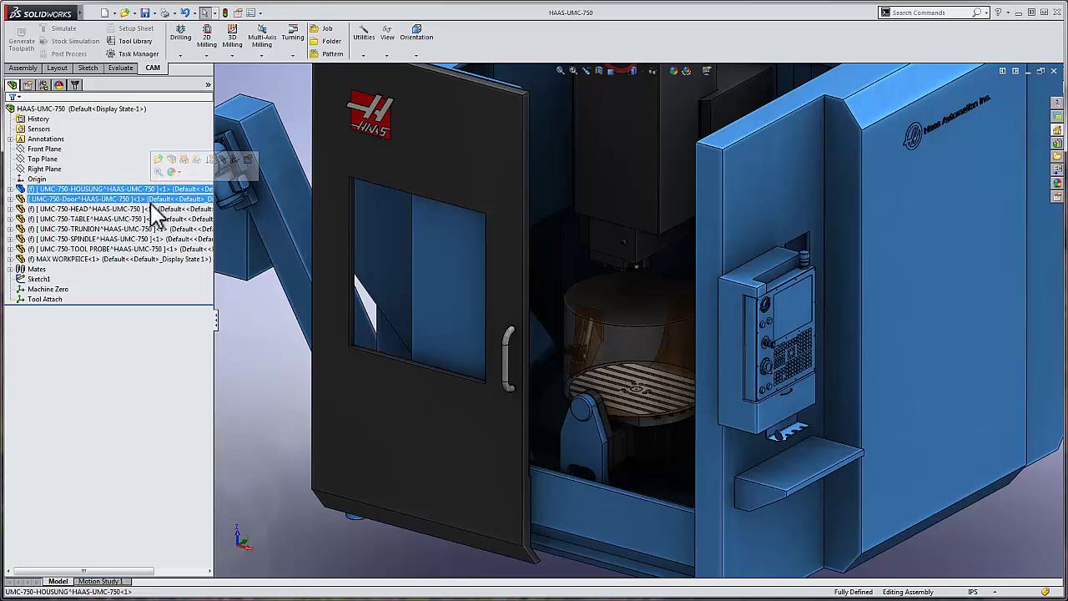
{"action": "left_click", "coordinate": [153, 200]}
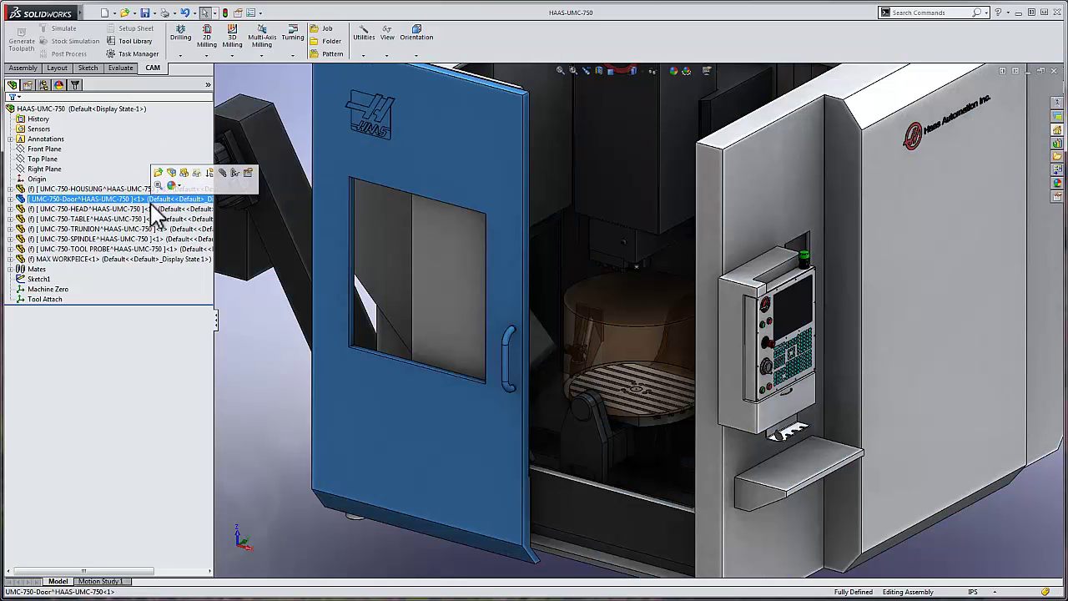
{"action": "left_click", "coordinate": [132, 209]}
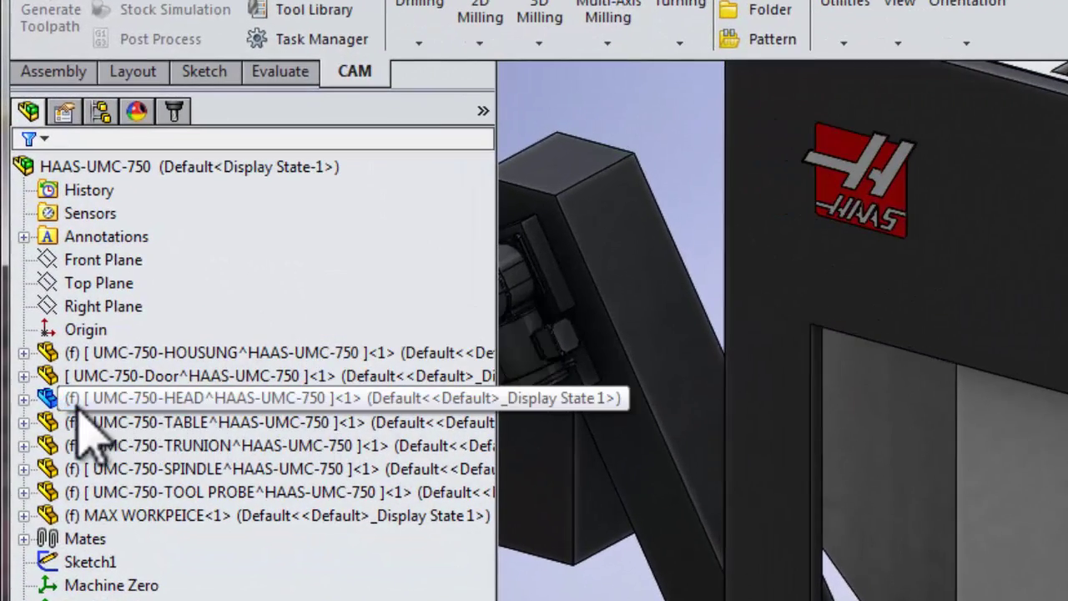
{"action": "left_click", "coordinate": [259, 586]}
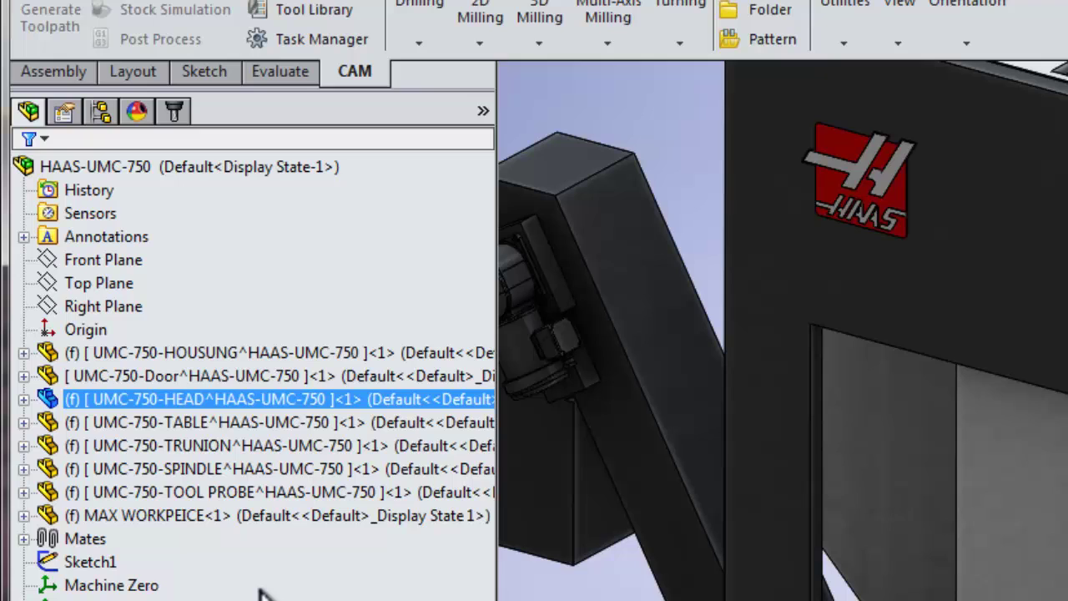
{"action": "left_click", "coordinate": [113, 493]}
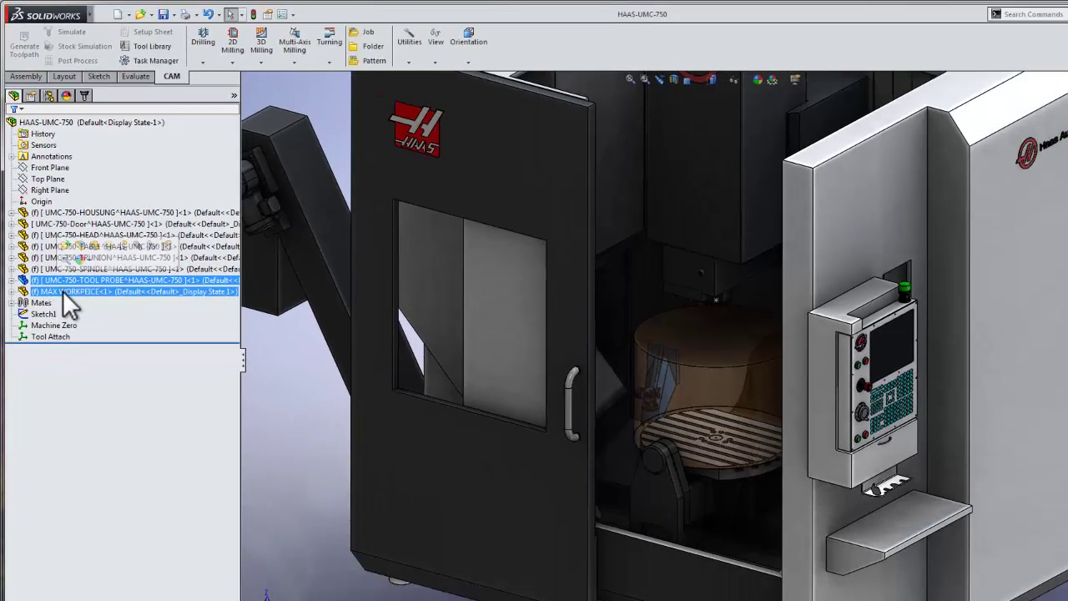
{"action": "left_click", "coordinate": [129, 516]}
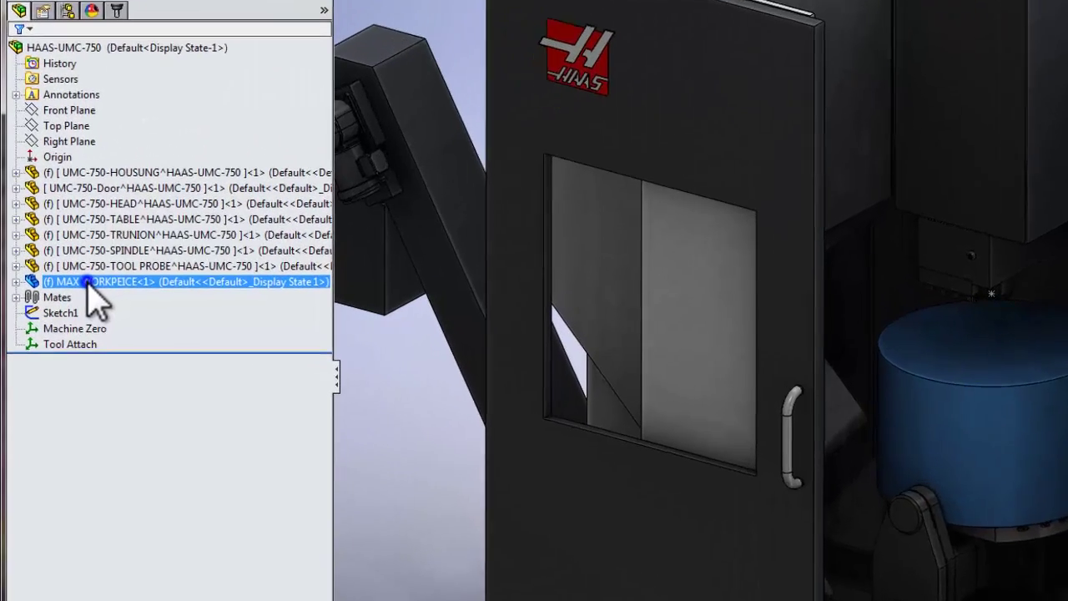
- Make MAX WORKPEICE a virtual component, confirming the break from its external file
{"action": "right_click", "coordinate": [63, 291]}
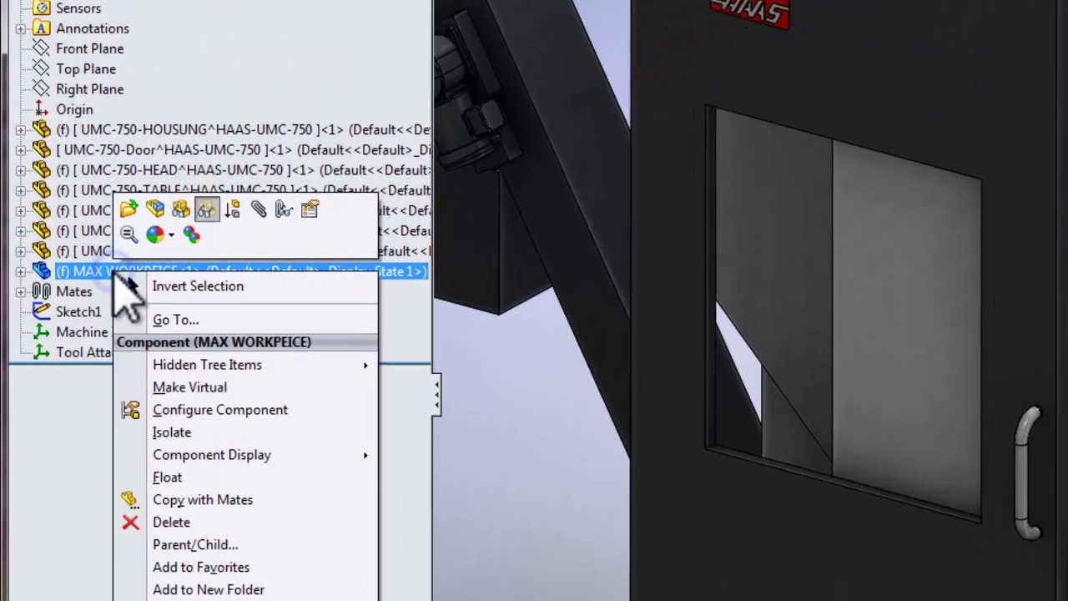
{"action": "left_click", "coordinate": [177, 390]}
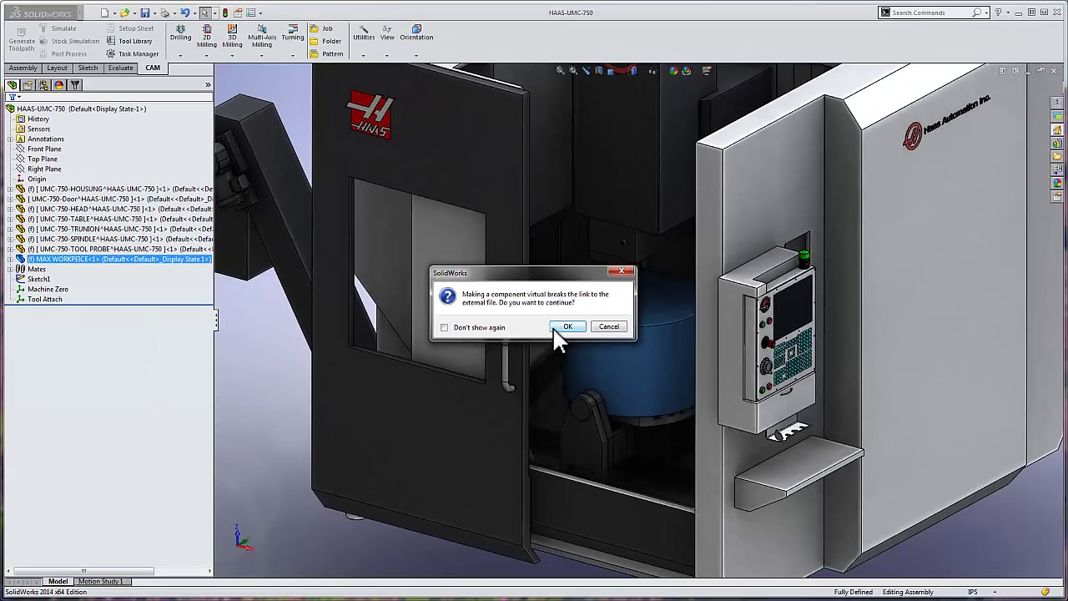
{"action": "left_click", "coordinate": [566, 326]}
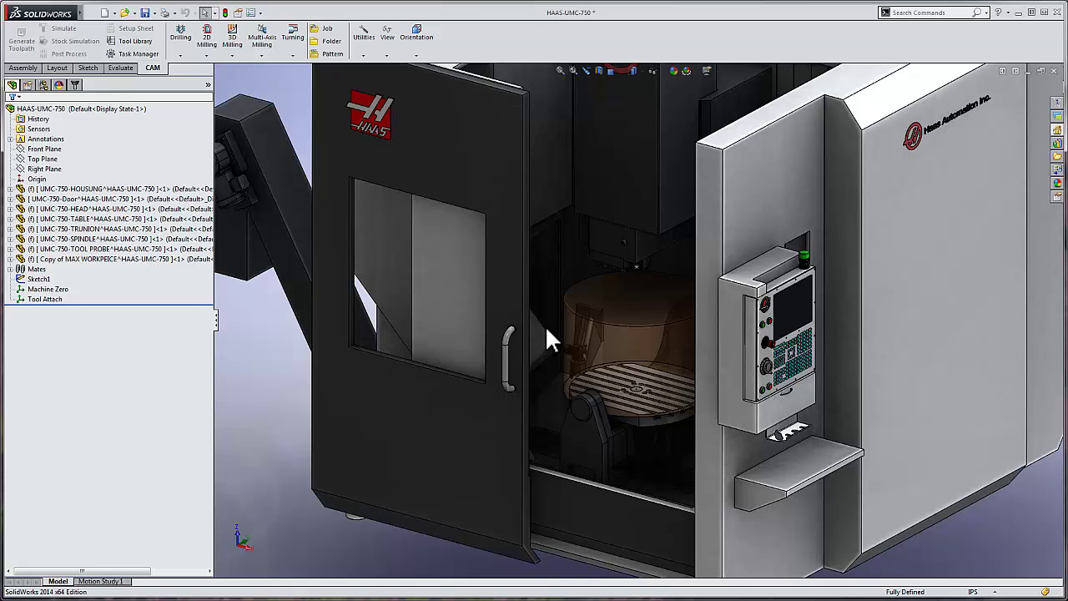
{"action": "left_click", "coordinate": [150, 286]}
{"action": "left_click", "coordinate": [60, 290]}
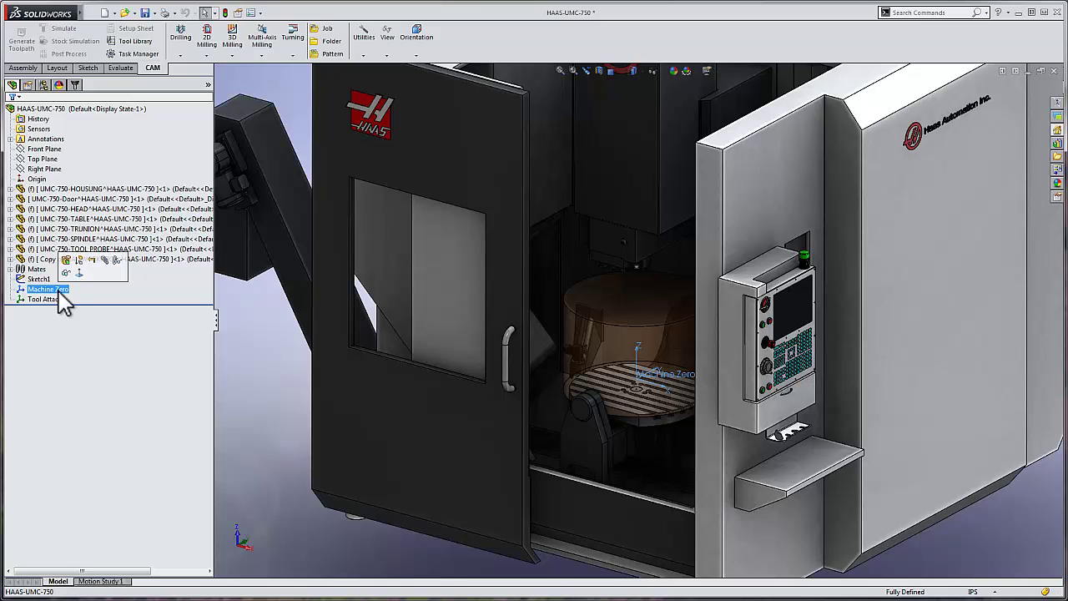
{"action": "left_click", "coordinate": [40, 300]}
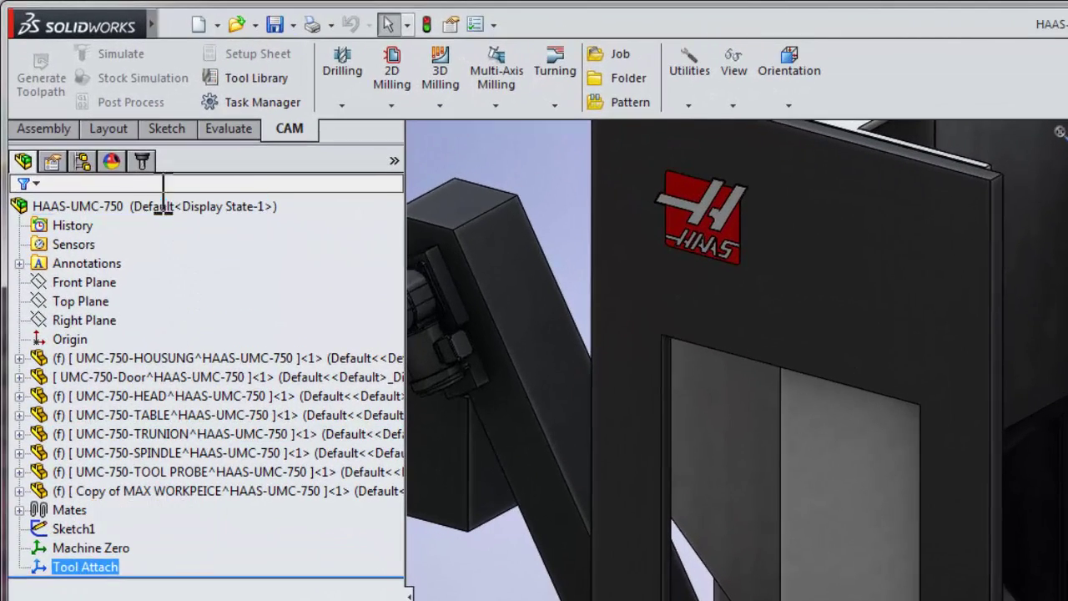
- From the CAM Operations tree, edit the machine simulation and create a new machine described as 'UMC 750'
{"action": "left_click", "coordinate": [142, 161]}
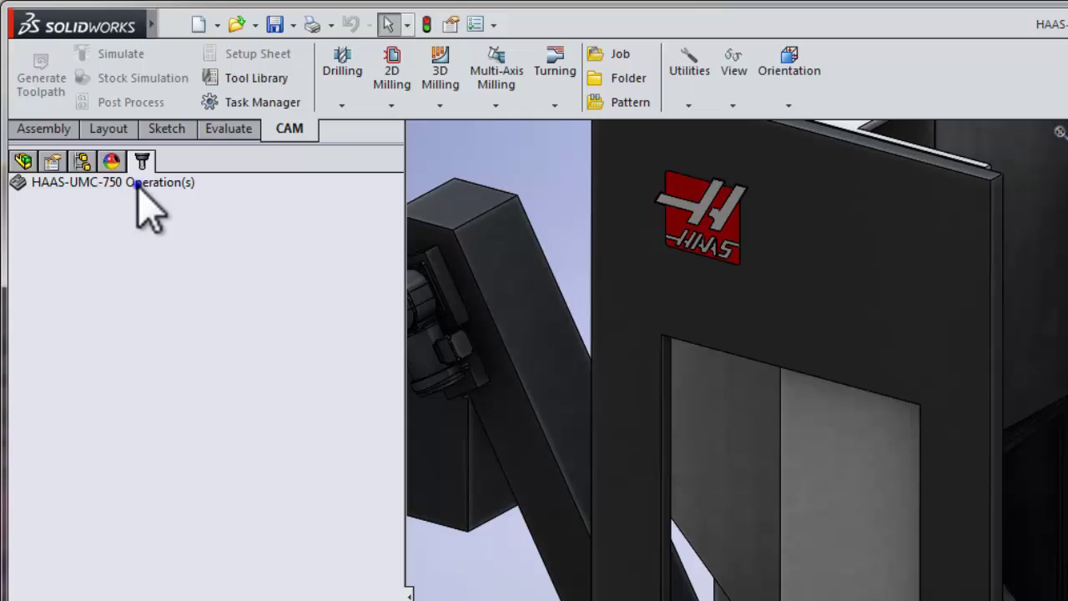
{"action": "right_click", "coordinate": [136, 185]}
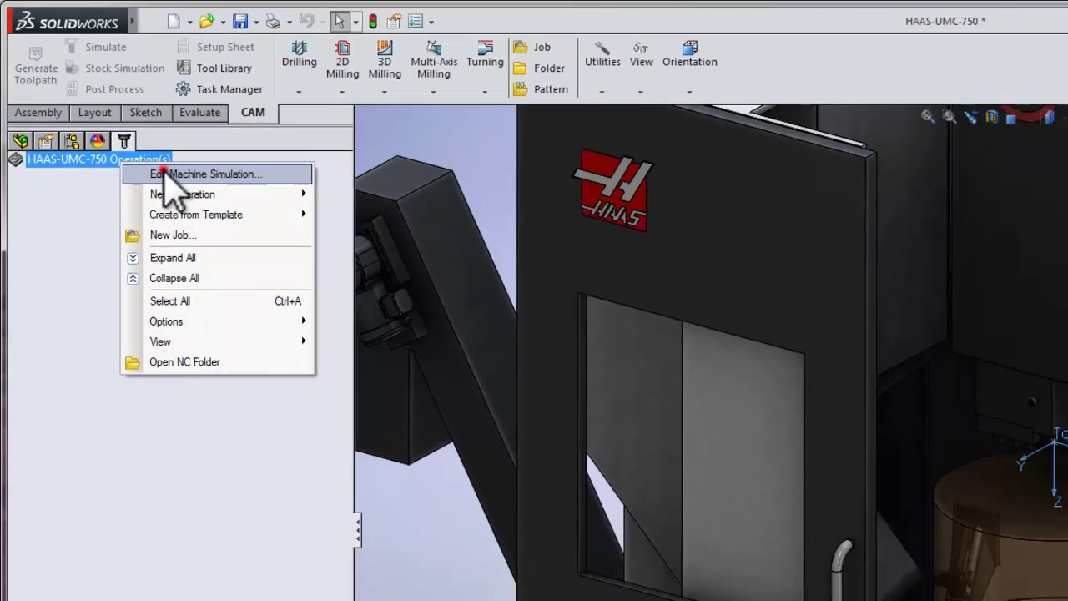
{"action": "left_click", "coordinate": [190, 199]}
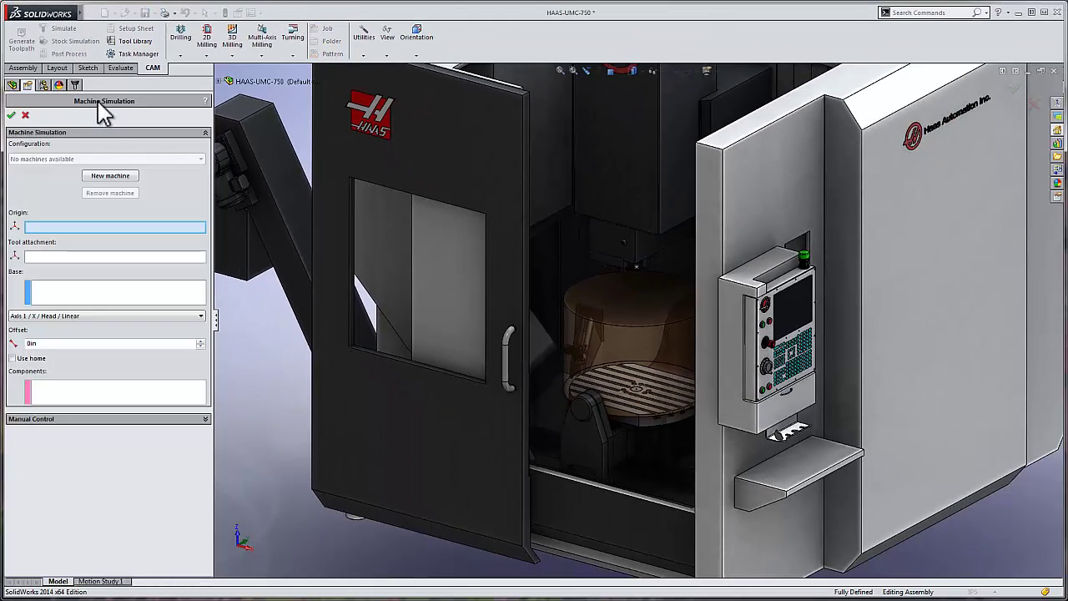
{"action": "left_click", "coordinate": [109, 177]}
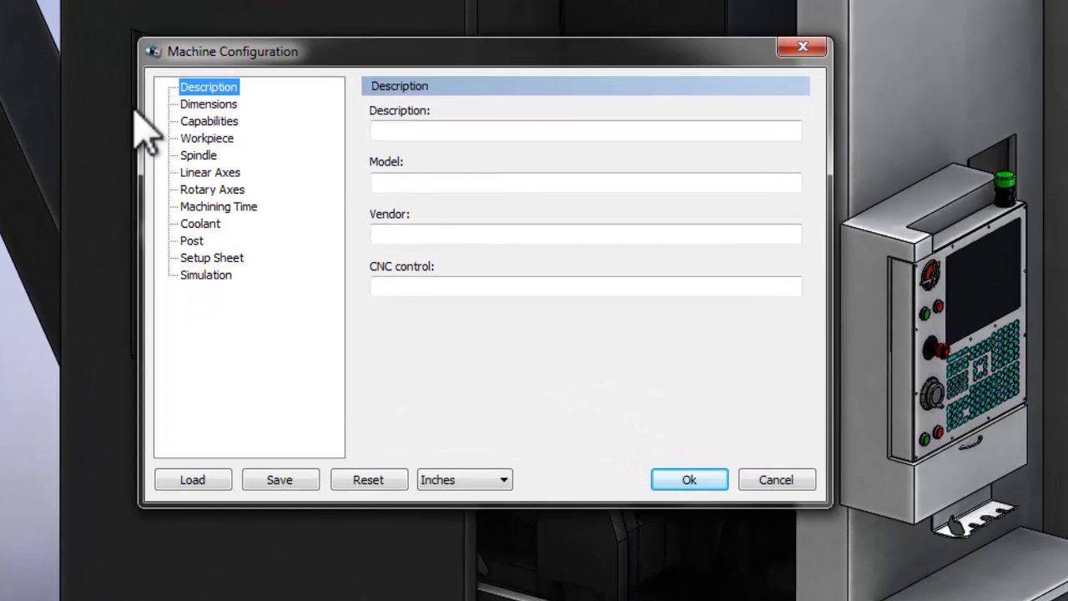
{"action": "left_click", "coordinate": [479, 131]}
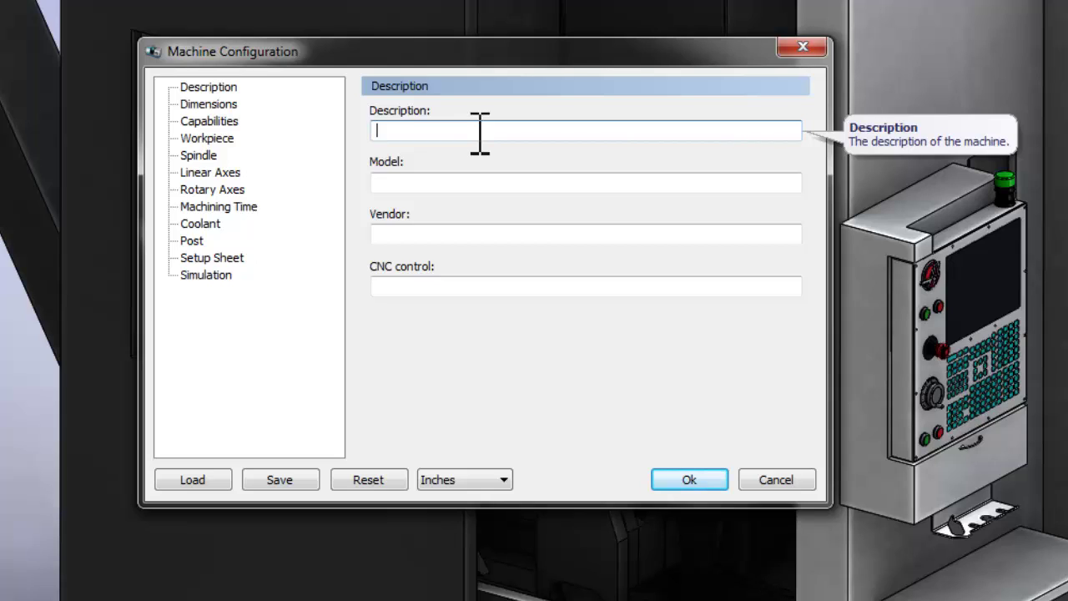
{"action": "type", "text": "UMC 750"}
- Set the machine capabilities to 41 tools and a 650 in/min maximum feedrate, then show Workpiece limits
{"action": "left_click", "coordinate": [211, 106]}
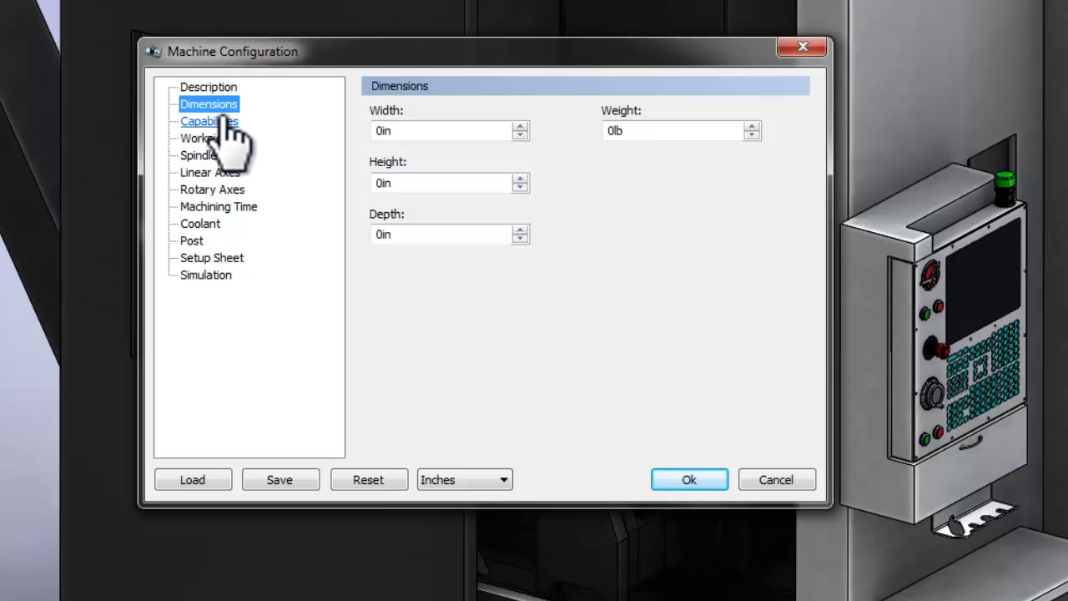
{"action": "left_click", "coordinate": [221, 121]}
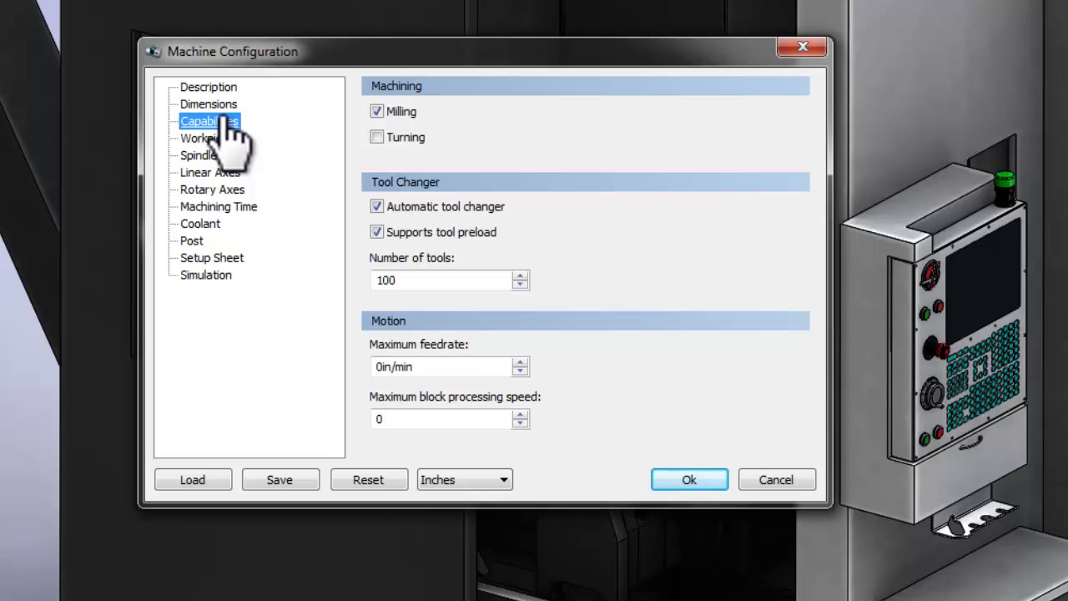
{"action": "left_click_drag", "start_coordinate": [421, 280], "coordinate": [373, 281]}
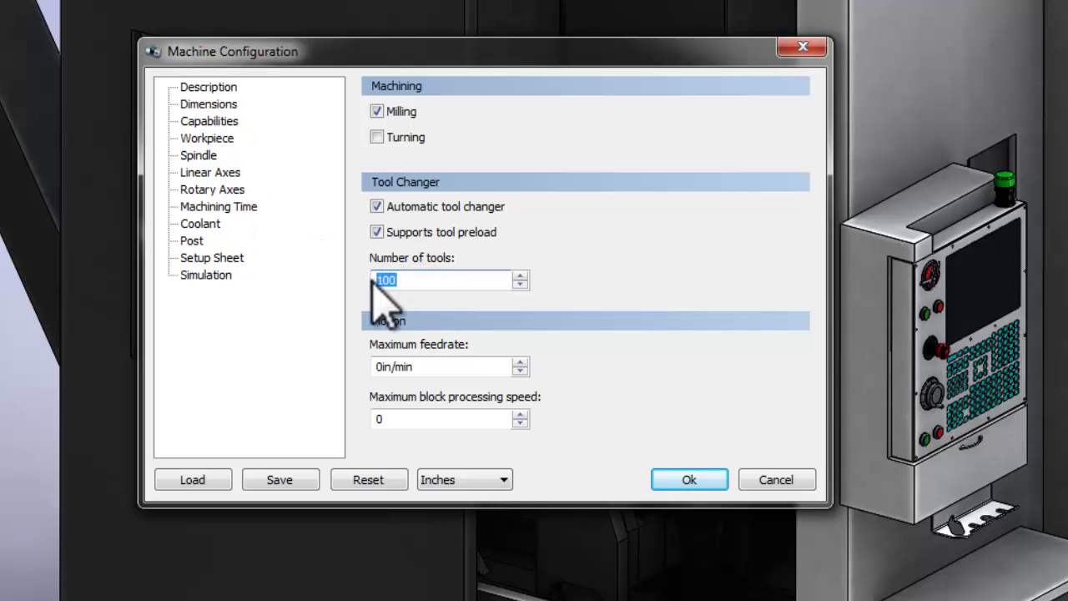
{"action": "type", "text": "41"}
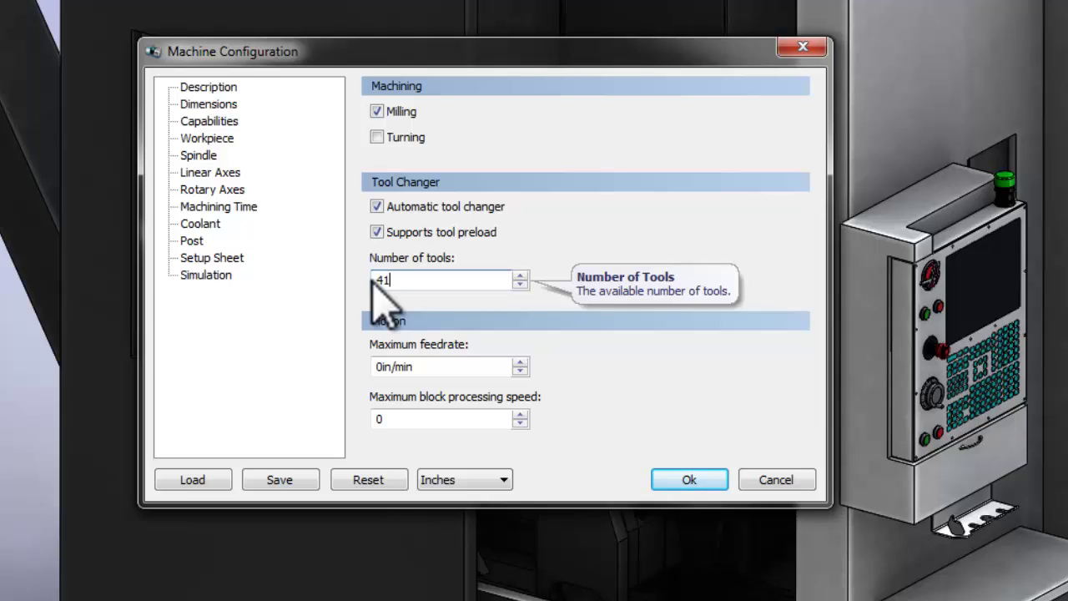
{"action": "left_click_drag", "start_coordinate": [467, 367], "coordinate": [373, 375]}
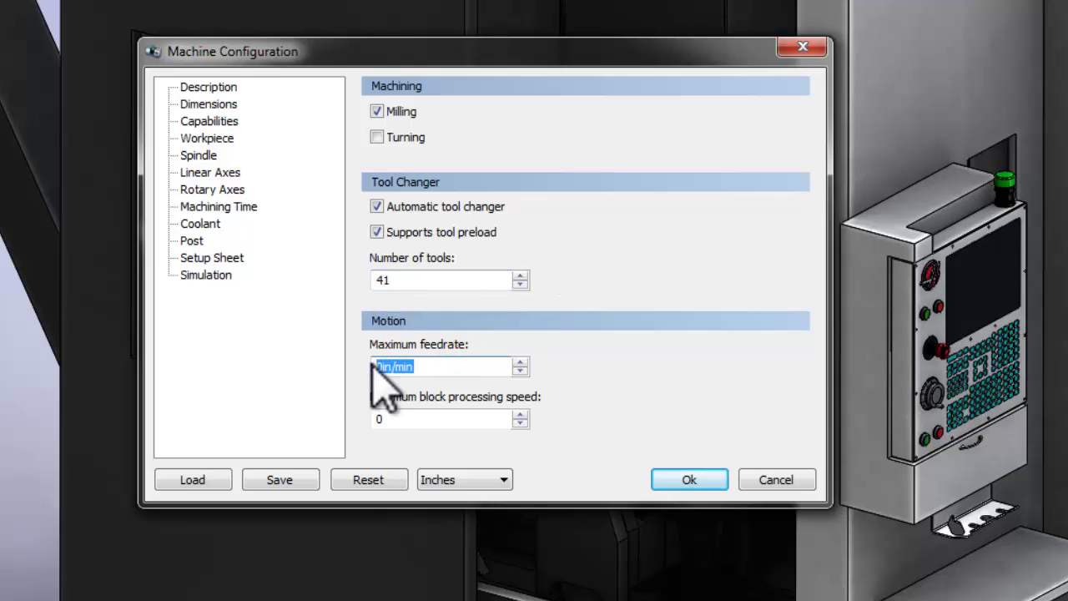
{"action": "type", "text": "650"}
{"action": "left_click", "coordinate": [205, 138]}
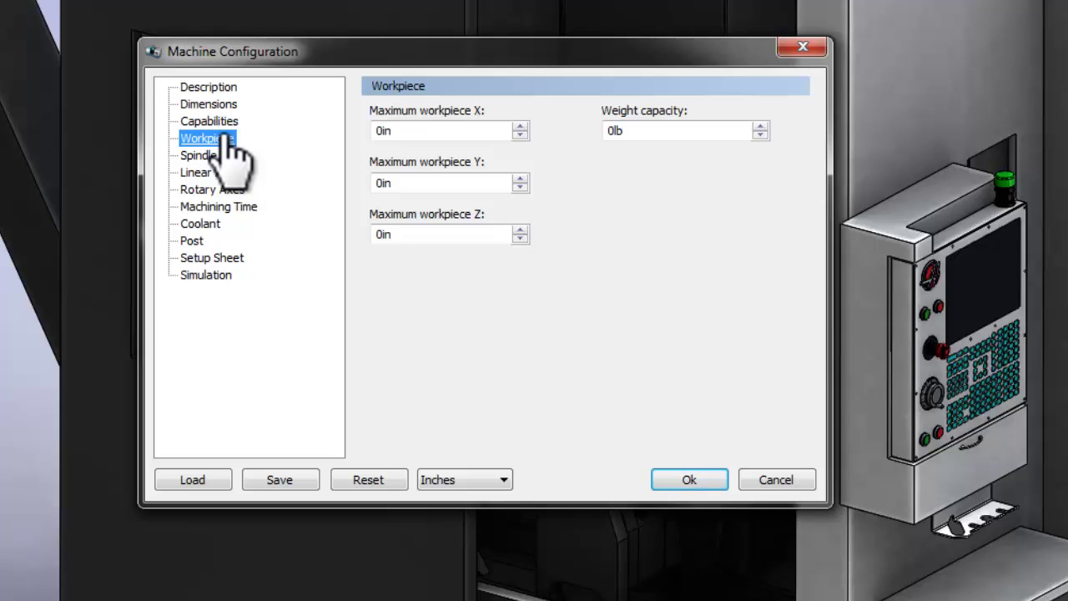
- Enter 8100 rpm as the maximum spindle speed on the Spindle page
{"action": "left_click", "coordinate": [207, 156]}
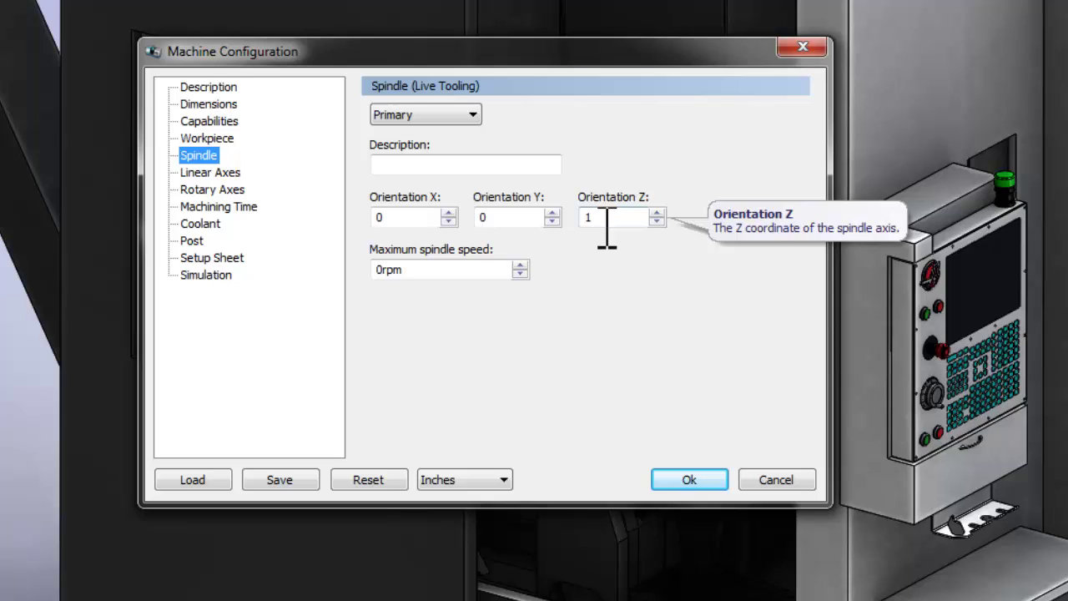
{"action": "left_click", "coordinate": [467, 267]}
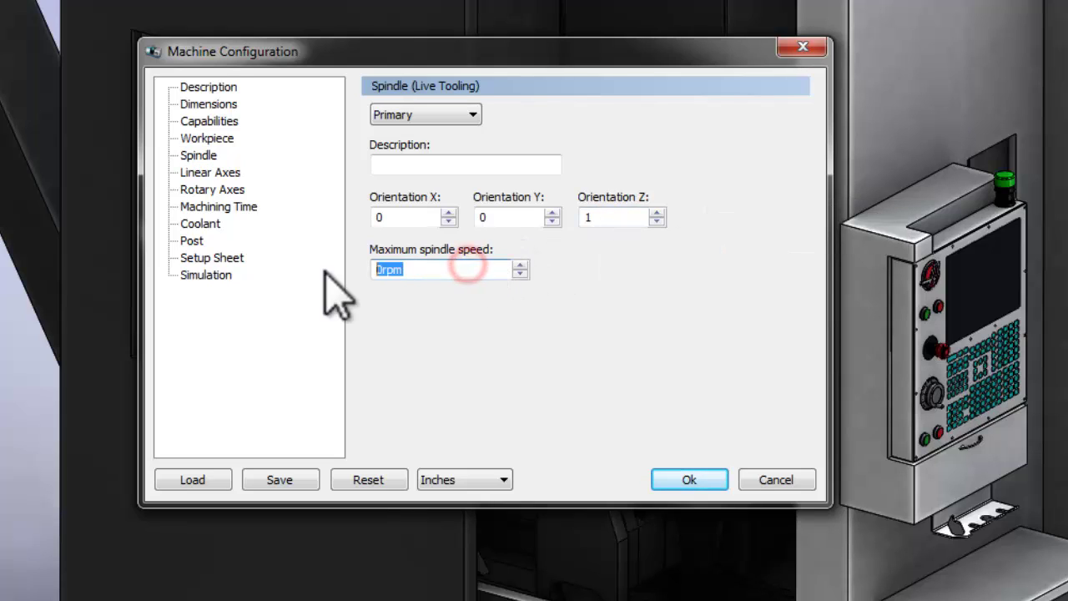
{"action": "type", "text": "8100"}
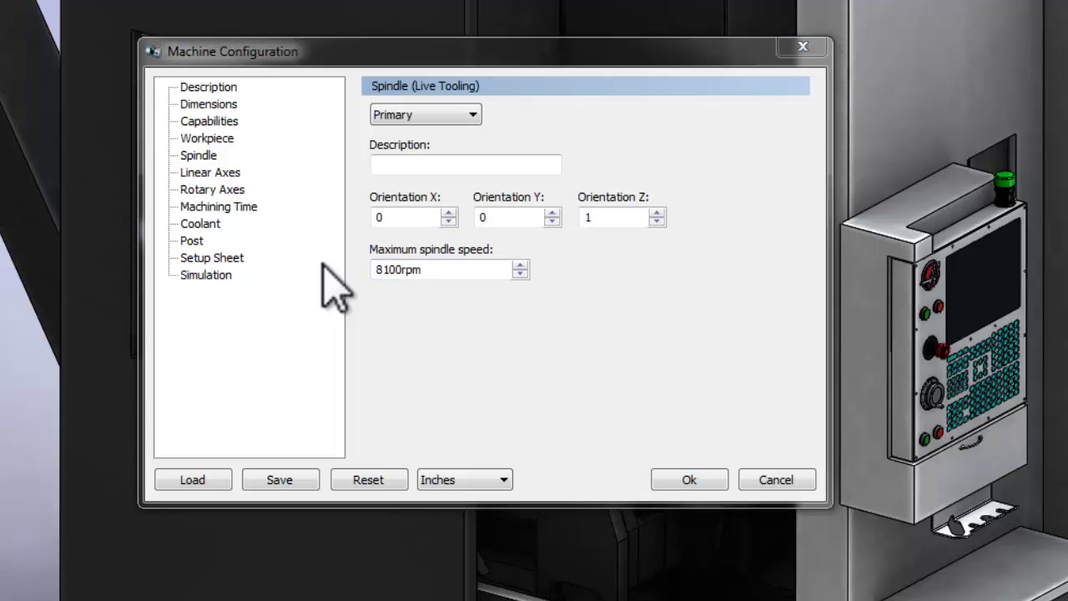
- Enable the 4th axis as table-mounted B about Y 1, prefer positive, limits -35 to 110°
{"action": "left_click", "coordinate": [242, 205]}
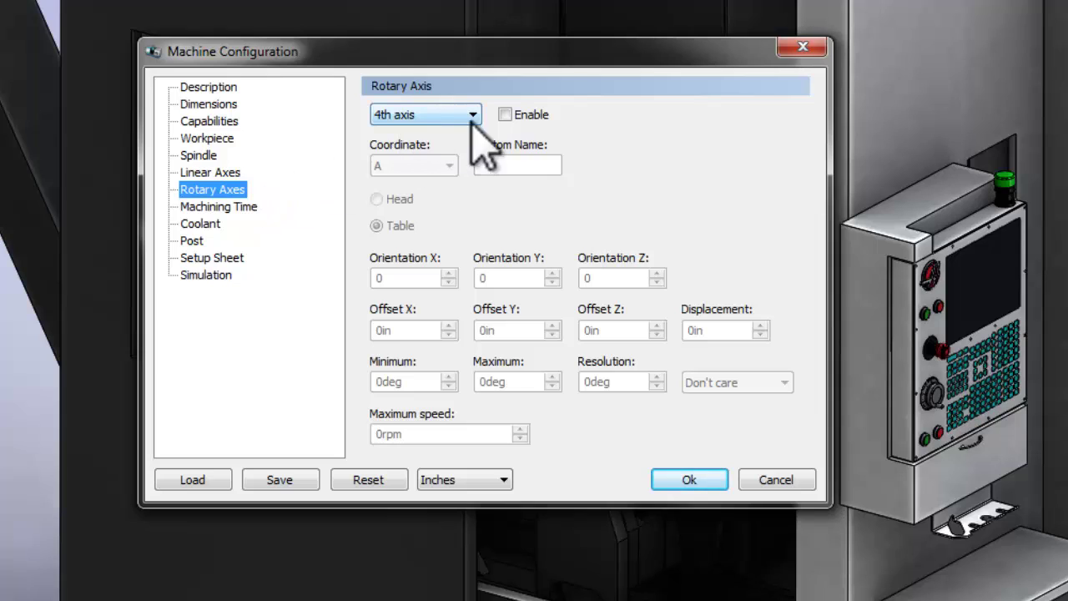
{"action": "left_click", "coordinate": [506, 115]}
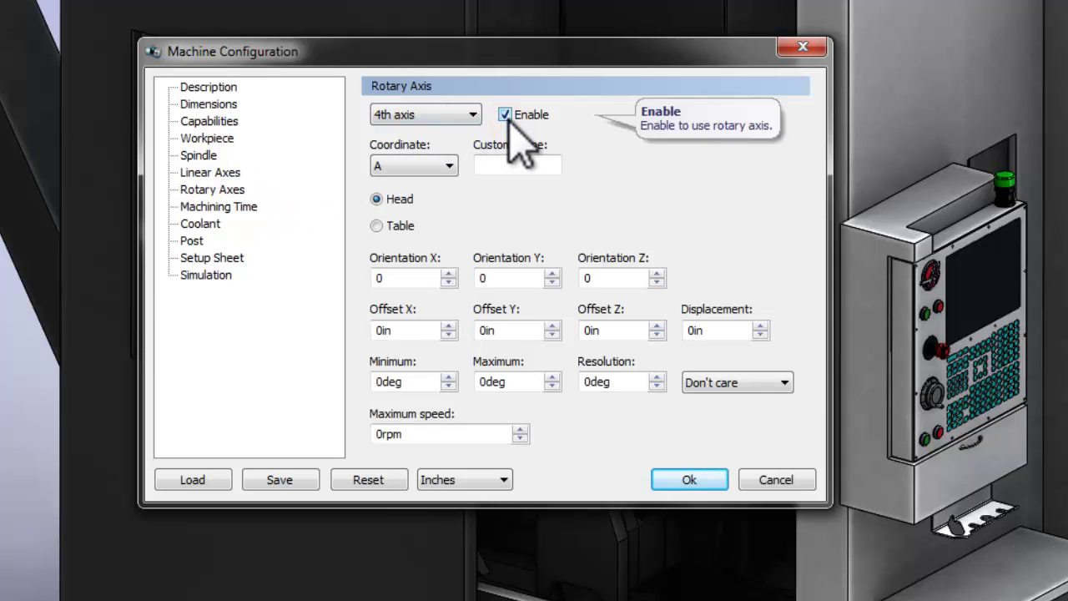
{"action": "left_click", "coordinate": [437, 165]}
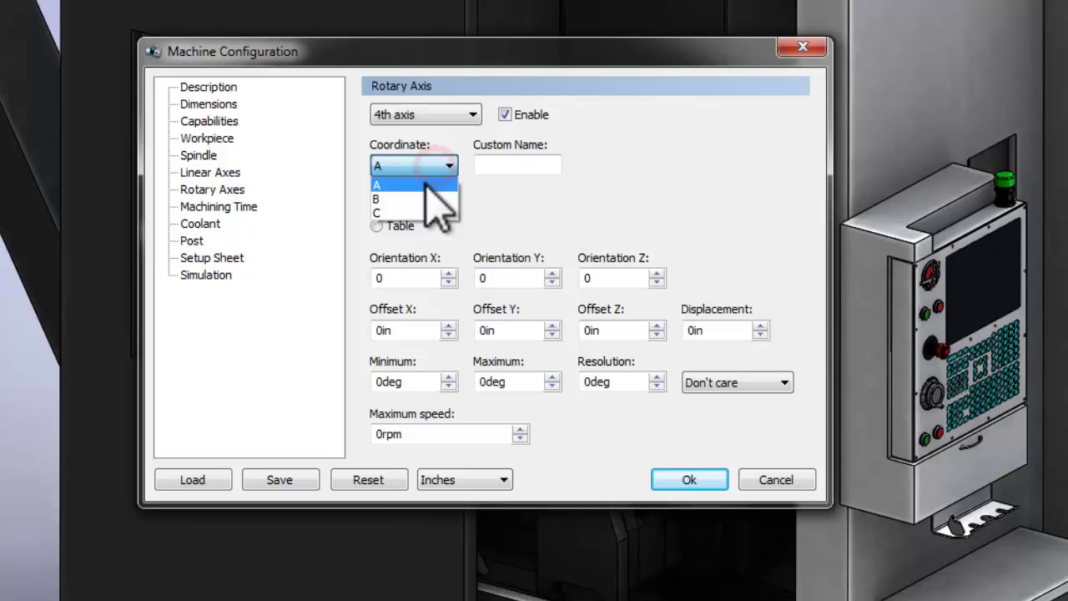
{"action": "left_click", "coordinate": [422, 199]}
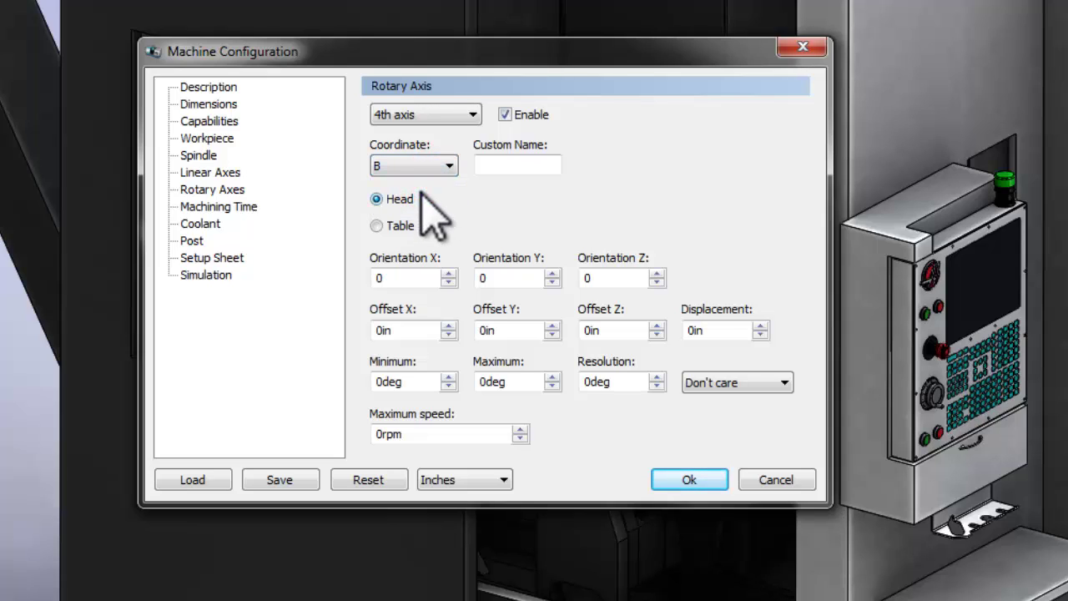
{"action": "left_click", "coordinate": [379, 226]}
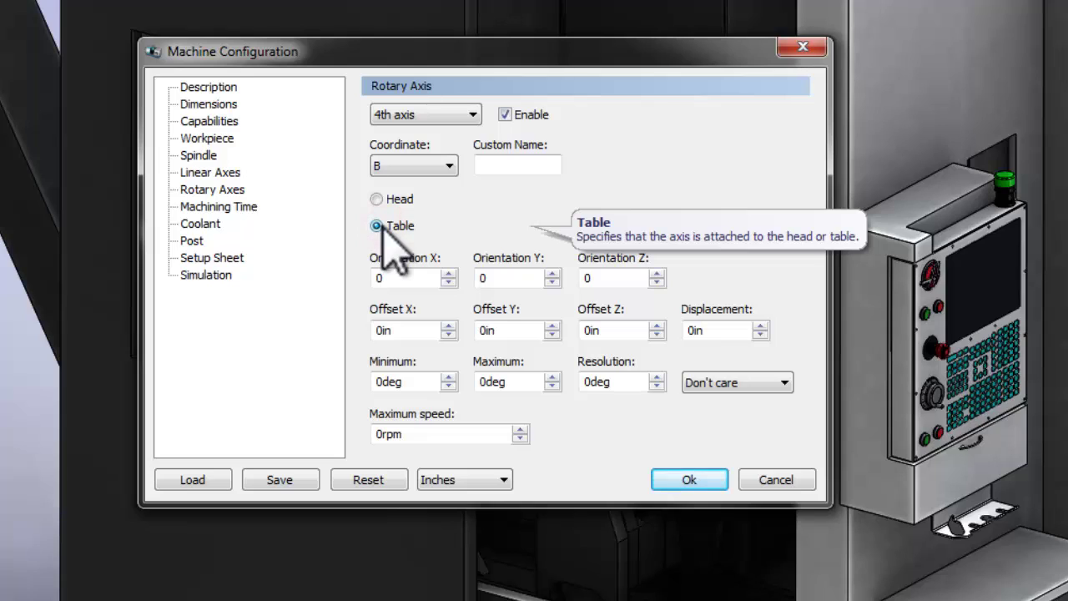
{"action": "left_click", "coordinate": [501, 276]}
{"action": "double_click", "coordinate": [485, 279]}
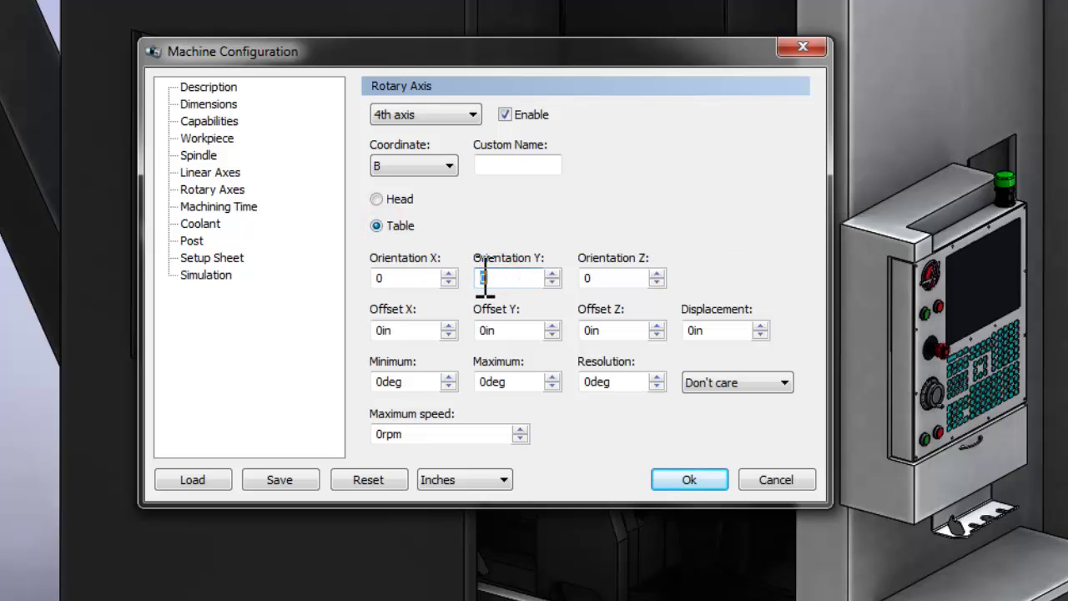
{"action": "type", "text": "1"}
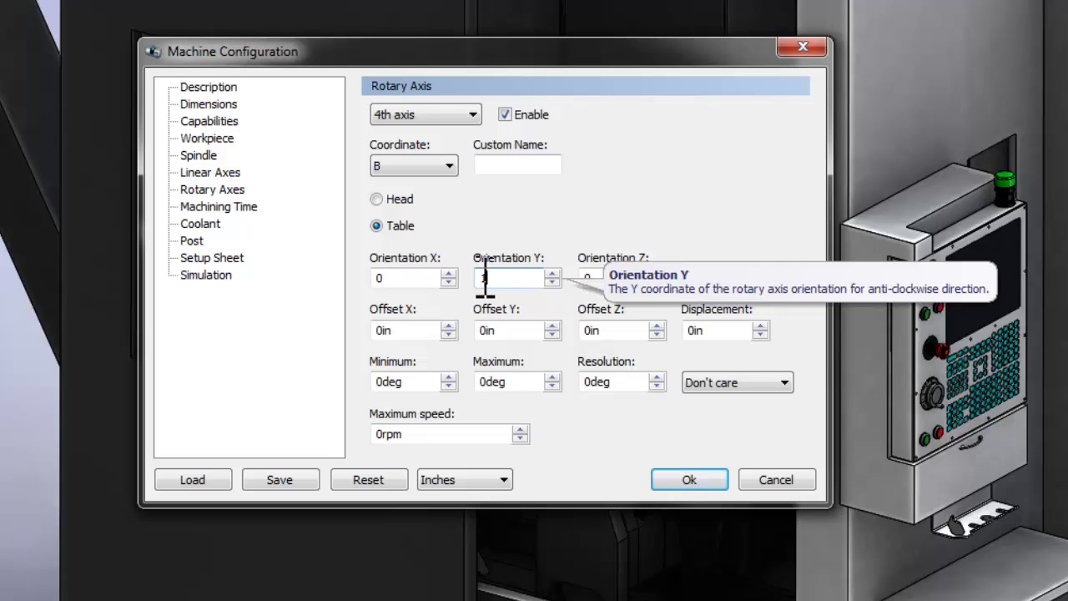
{"action": "left_click", "coordinate": [710, 386]}
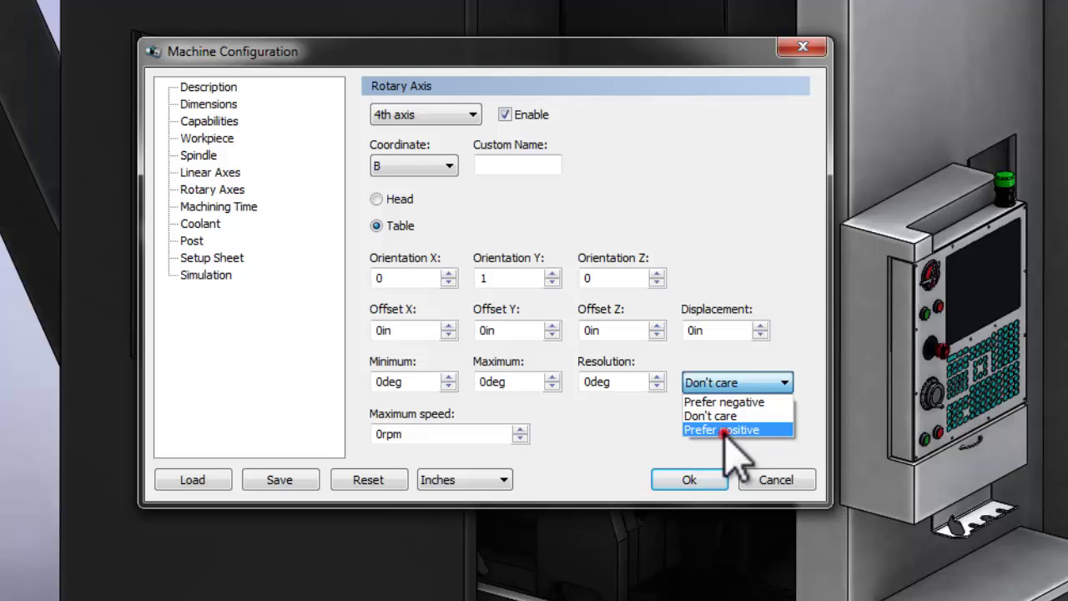
{"action": "left_click", "coordinate": [725, 430]}
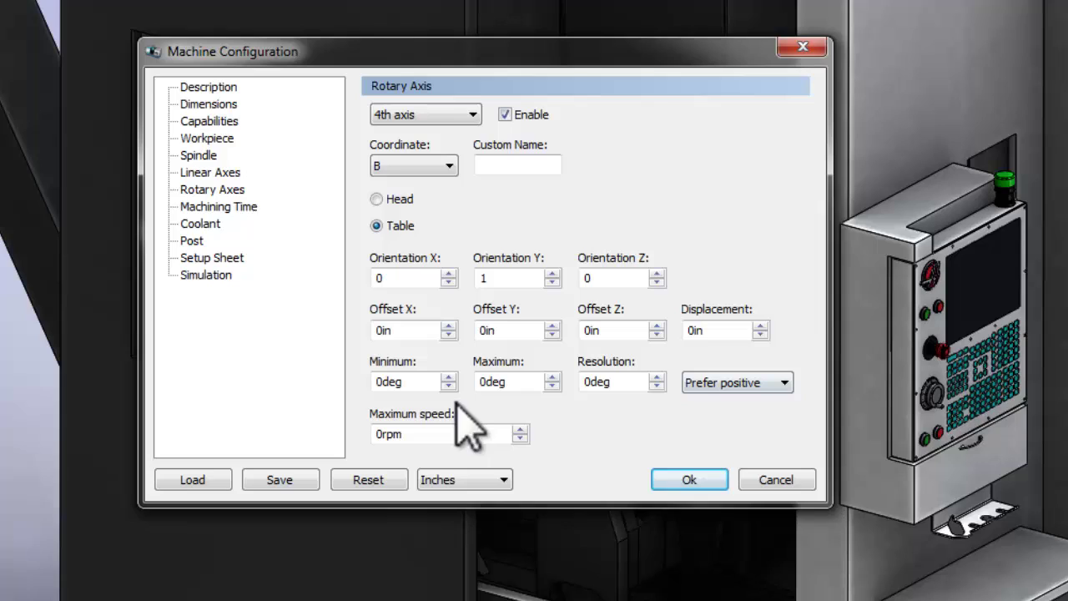
{"action": "left_click_drag", "start_coordinate": [422, 381], "coordinate": [370, 384]}
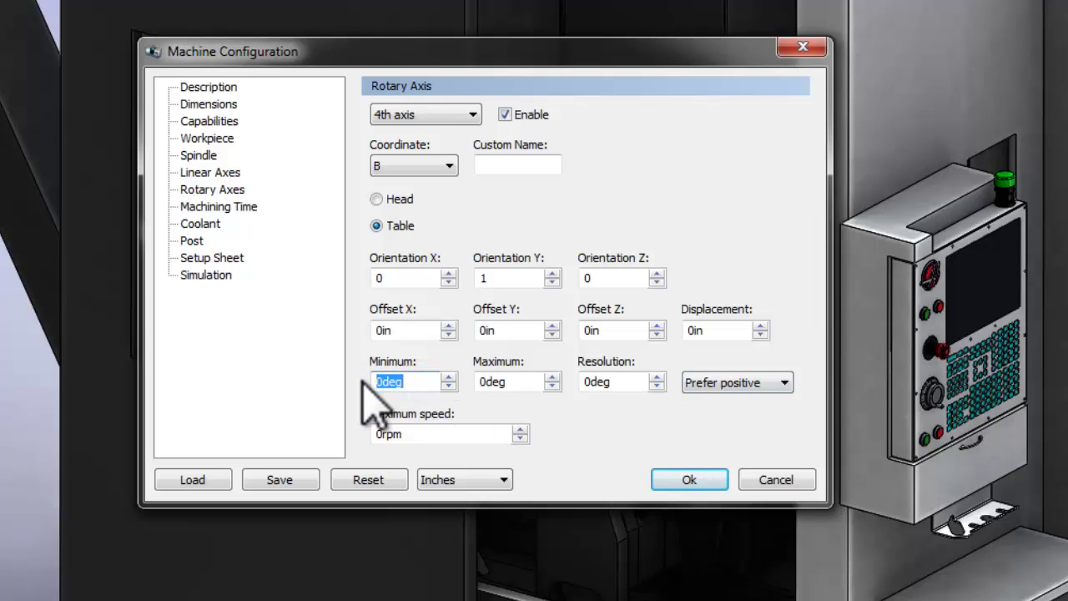
{"action": "type", "text": "-35"}
{"action": "left_click_drag", "start_coordinate": [511, 381], "coordinate": [458, 384]}
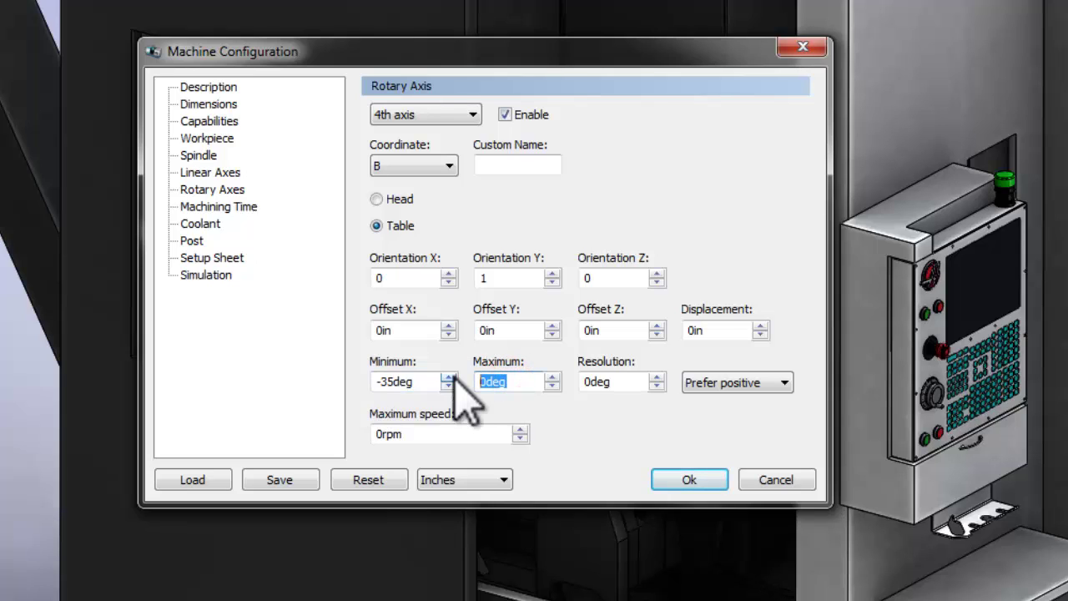
{"action": "type", "text": "110"}
- Enable the 5th axis as a table-mounted C axis with Z orientation 1
{"action": "left_click", "coordinate": [451, 115]}
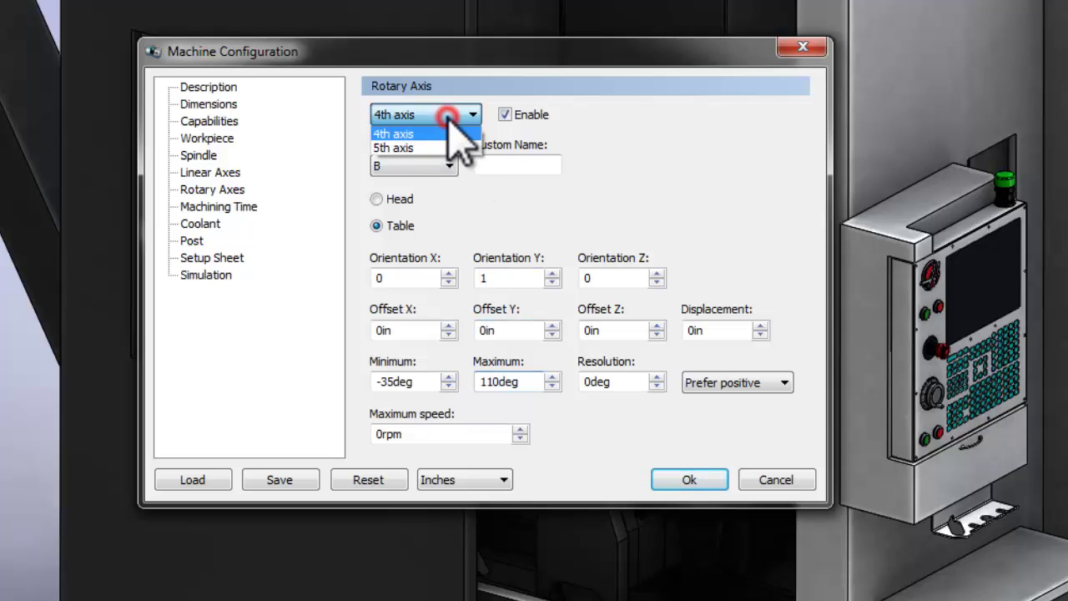
{"action": "left_click", "coordinate": [394, 148]}
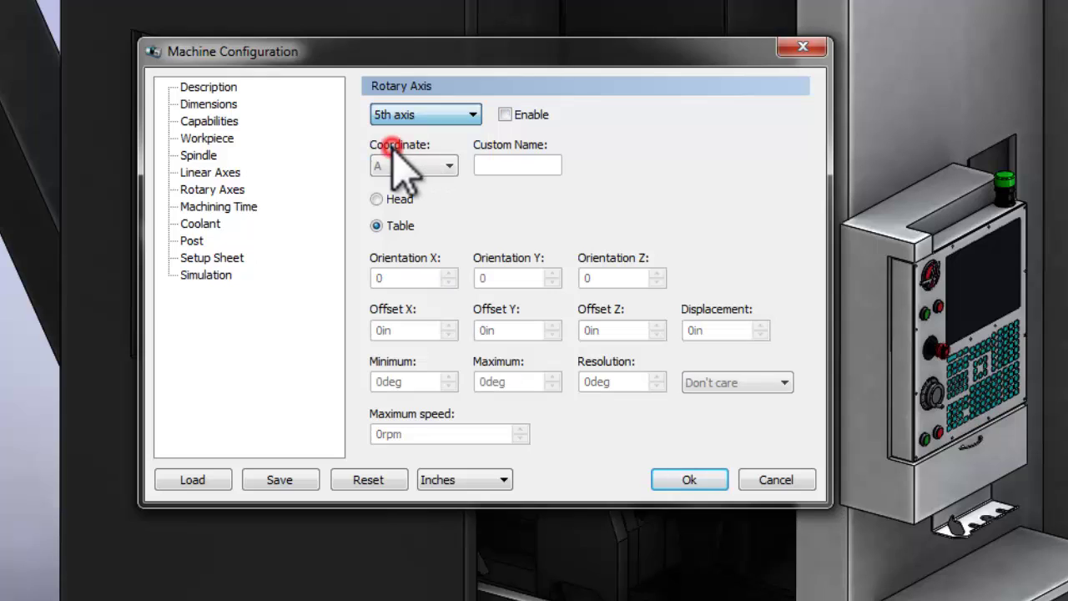
{"action": "left_click", "coordinate": [505, 114]}
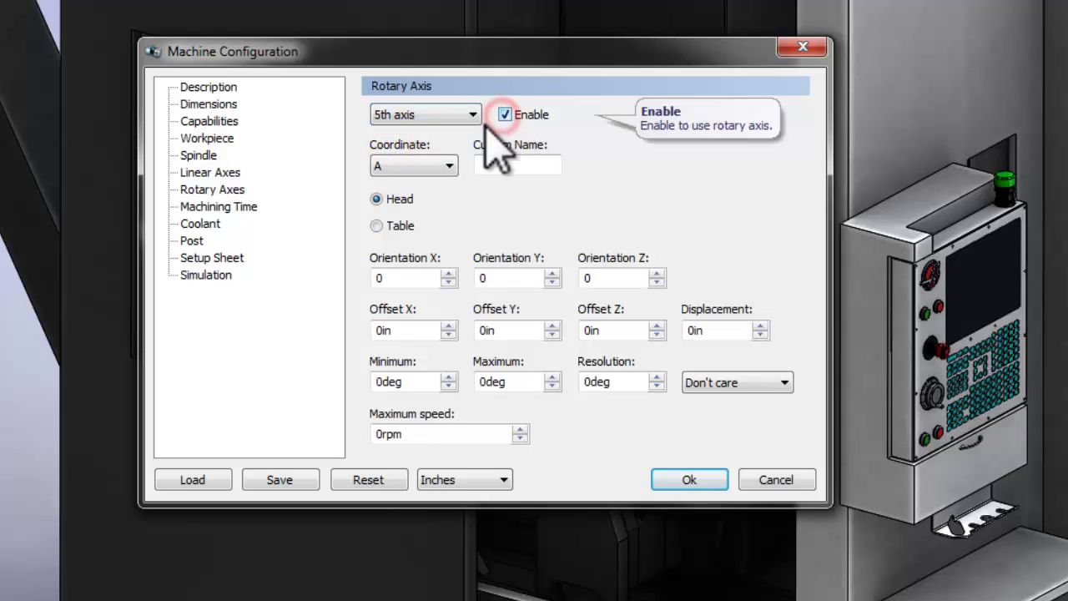
{"action": "left_click", "coordinate": [445, 166]}
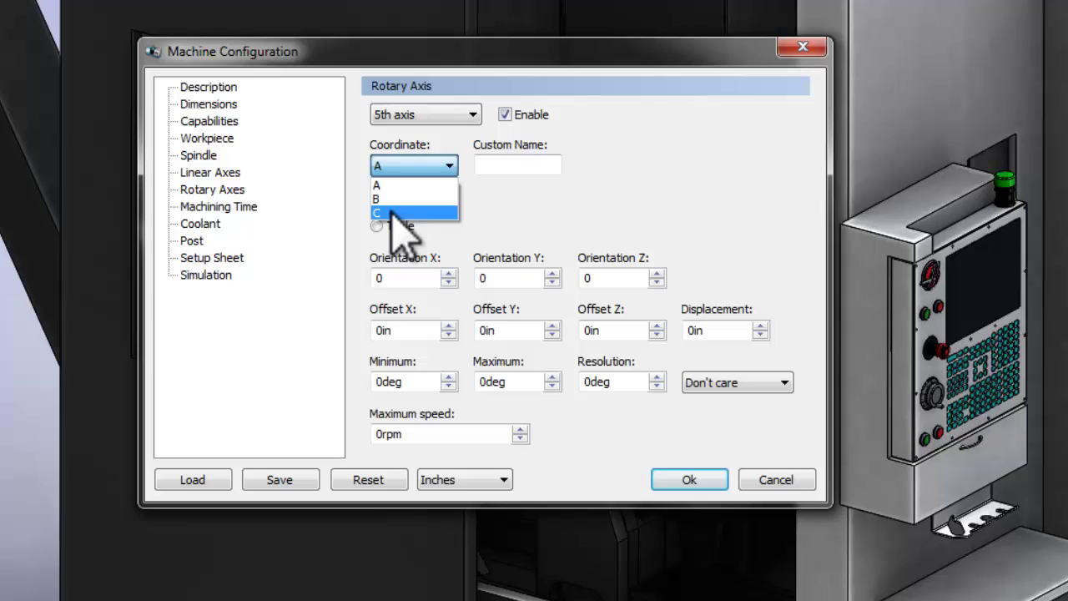
{"action": "left_click", "coordinate": [390, 213]}
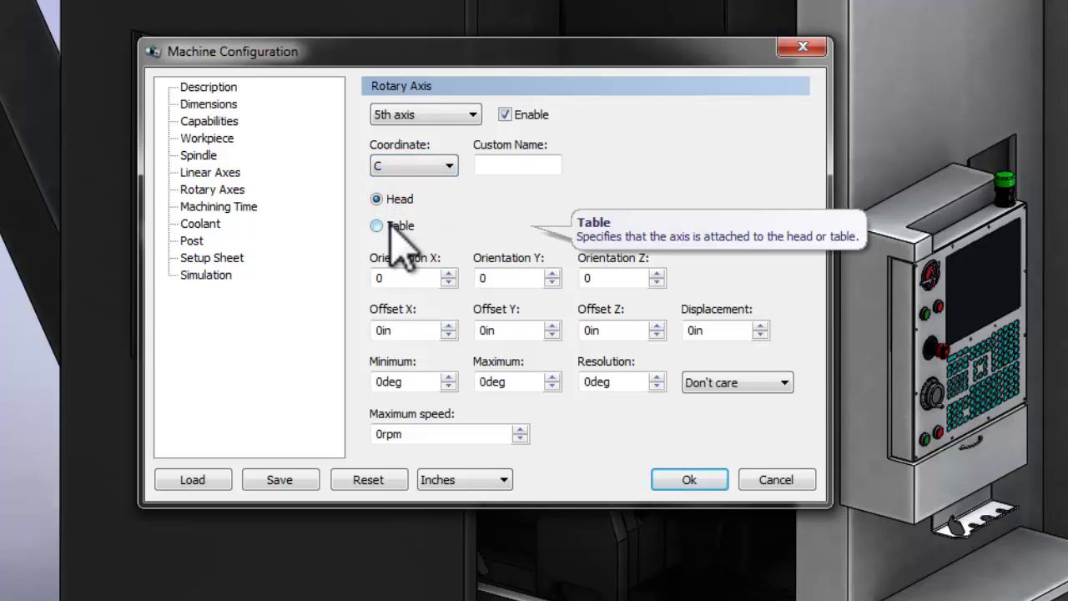
{"action": "left_click", "coordinate": [391, 221]}
{"action": "left_click", "coordinate": [620, 279]}
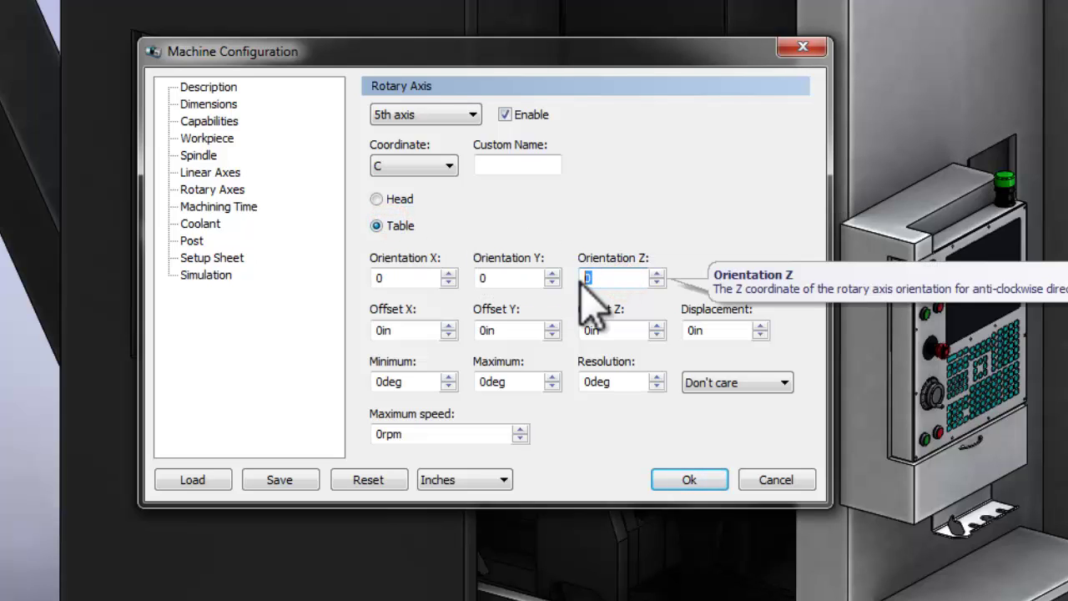
{"action": "type", "text": "1"}
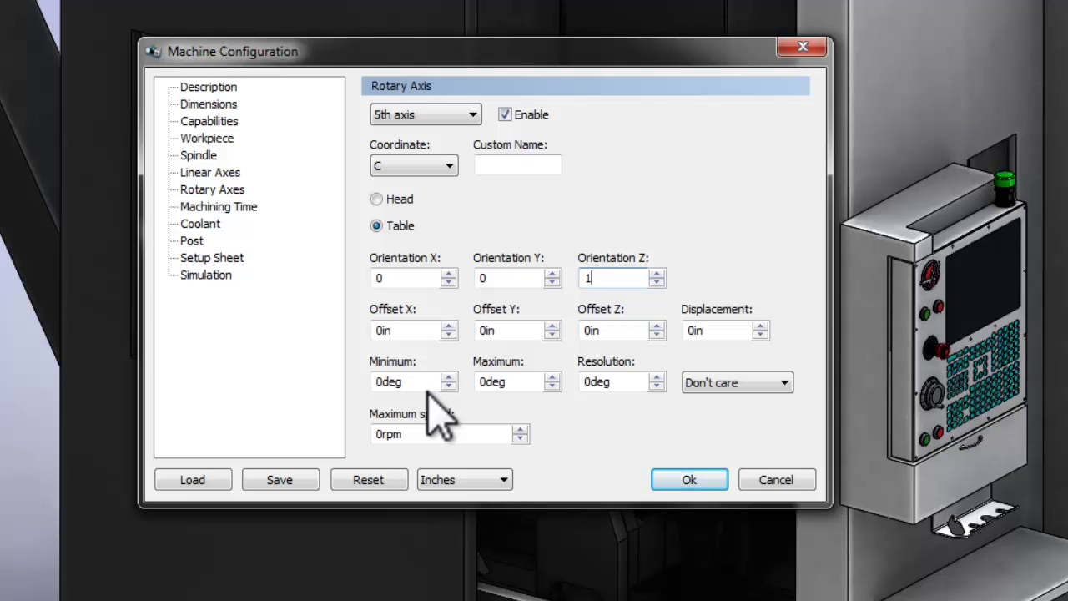
- Set the linear axis limits: X from -21 to 9 and Y from -10 to 10
{"action": "left_click", "coordinate": [204, 173]}
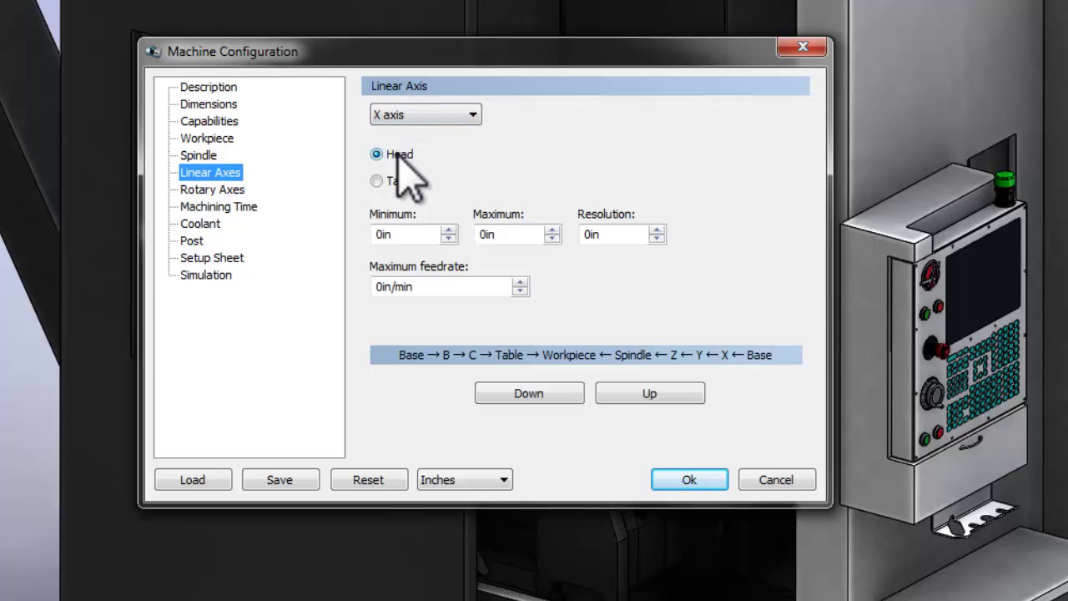
{"action": "double_click", "coordinate": [406, 233]}
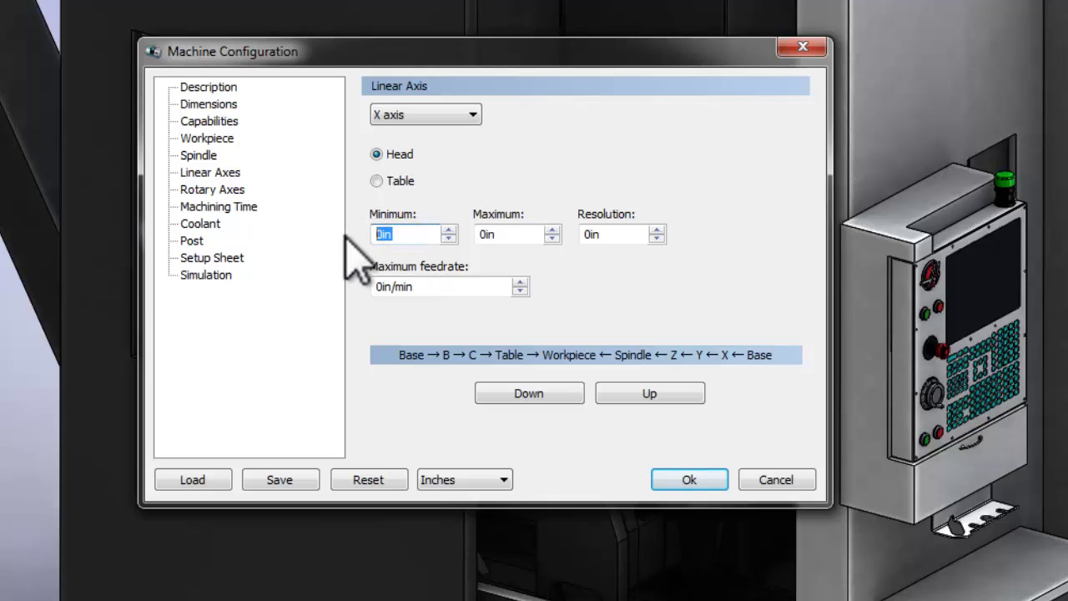
{"action": "type", "text": "-21"}
{"action": "double_click", "coordinate": [509, 235]}
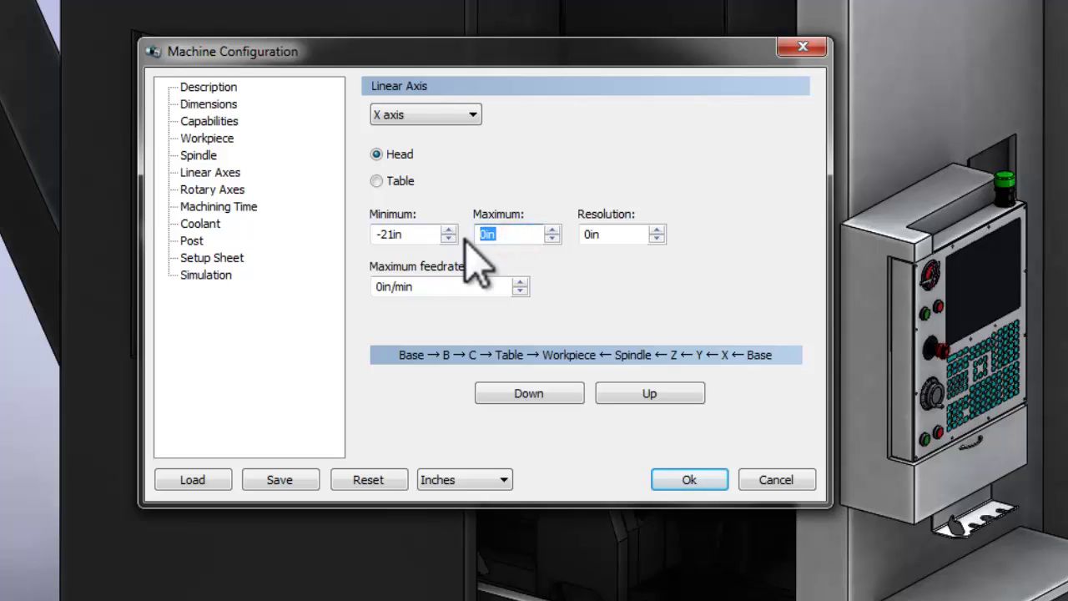
{"action": "type", "text": "9"}
{"action": "left_click_drag", "start_coordinate": [469, 115], "coordinate": [461, 147]}
{"action": "double_click", "coordinate": [425, 231]}
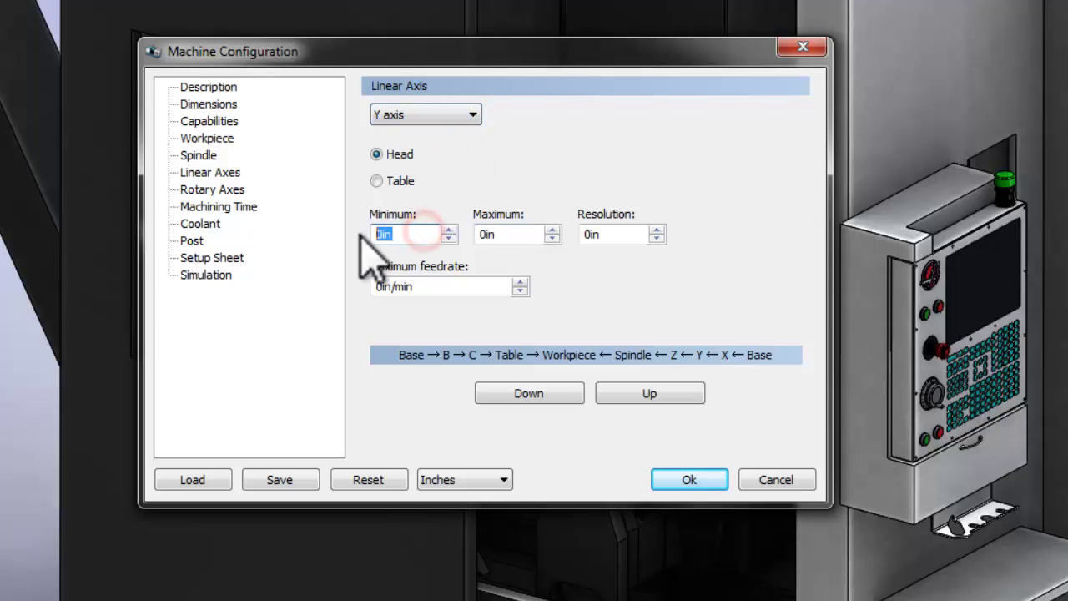
{"action": "type", "text": "-10"}
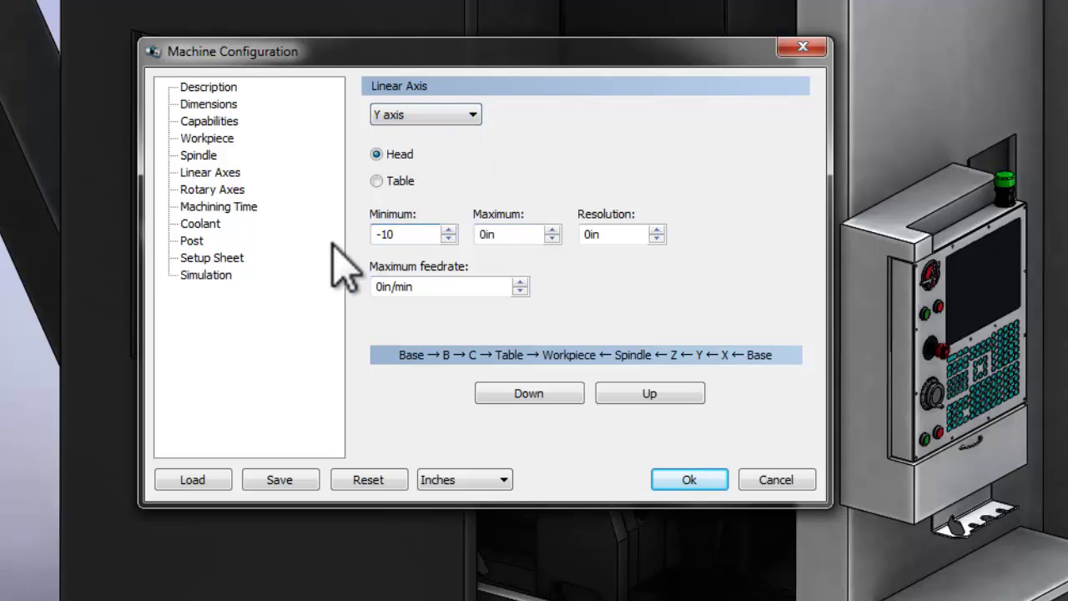
{"action": "double_click", "coordinate": [516, 234]}
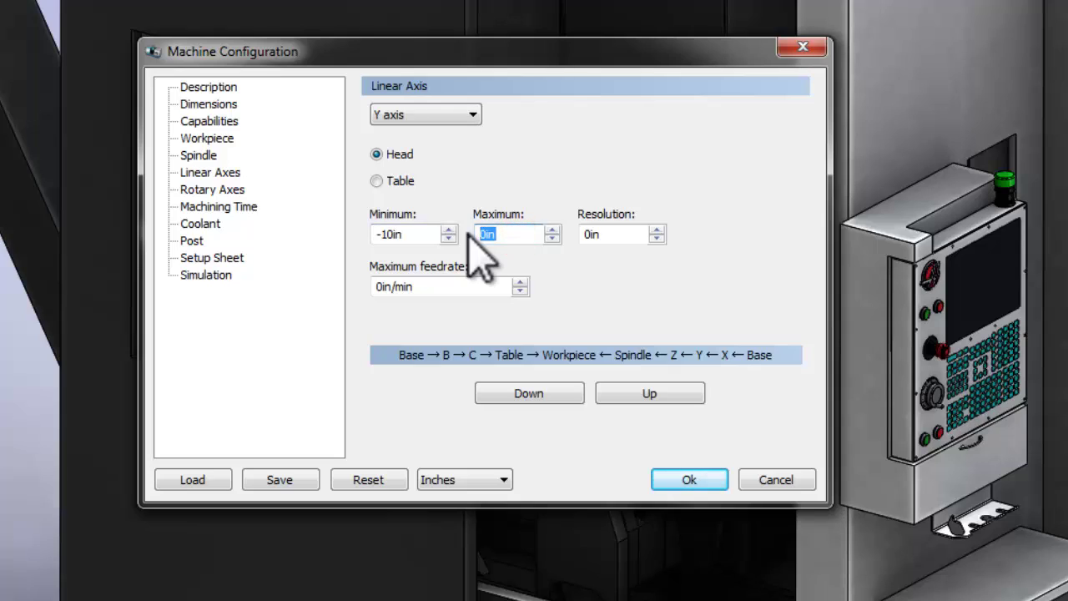
{"action": "type", "text": "10"}
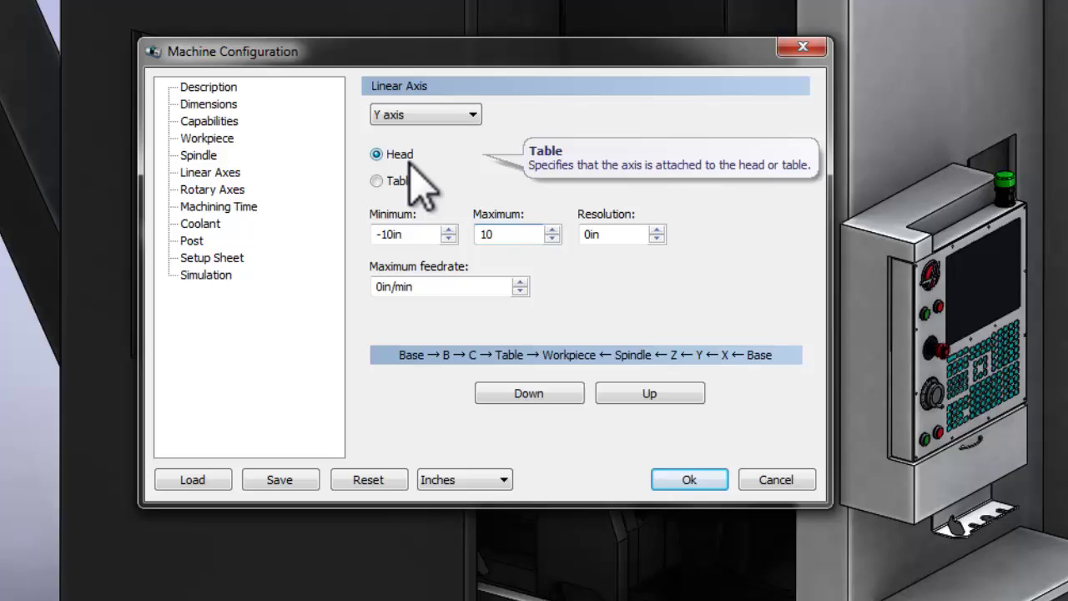
- Set the Z axis limits to -18in minimum and 2 maximum
{"action": "left_click", "coordinate": [420, 113]}
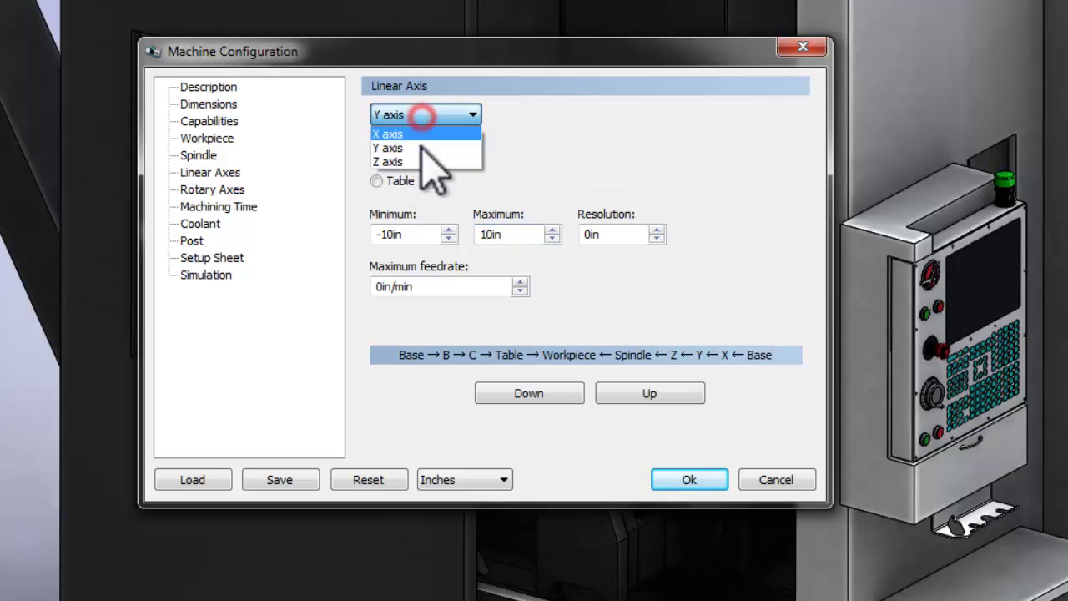
{"action": "left_click", "coordinate": [420, 163]}
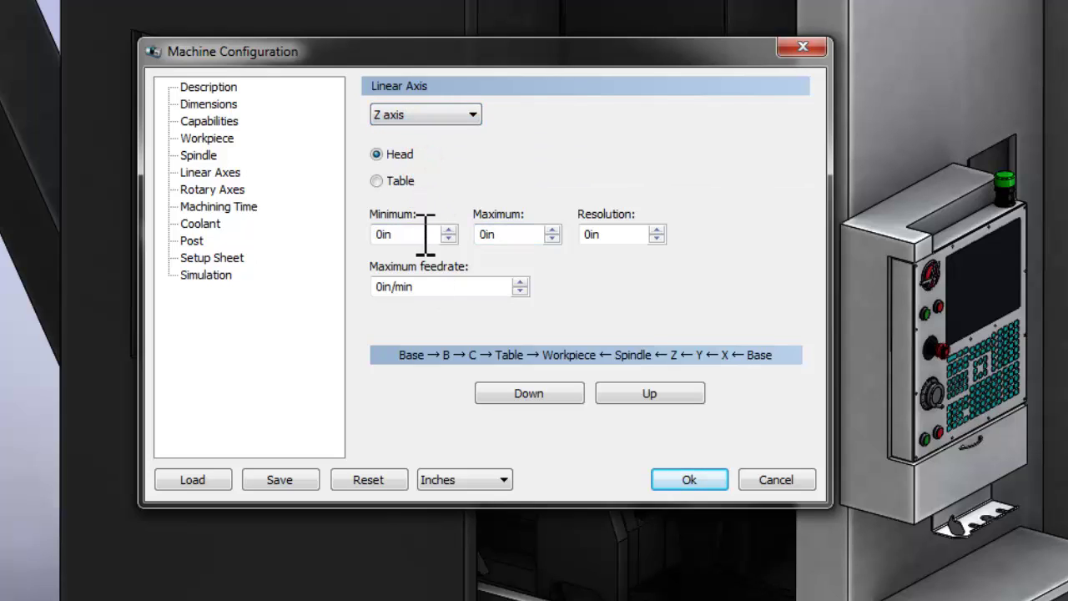
{"action": "left_click_drag", "start_coordinate": [424, 233], "coordinate": [383, 234]}
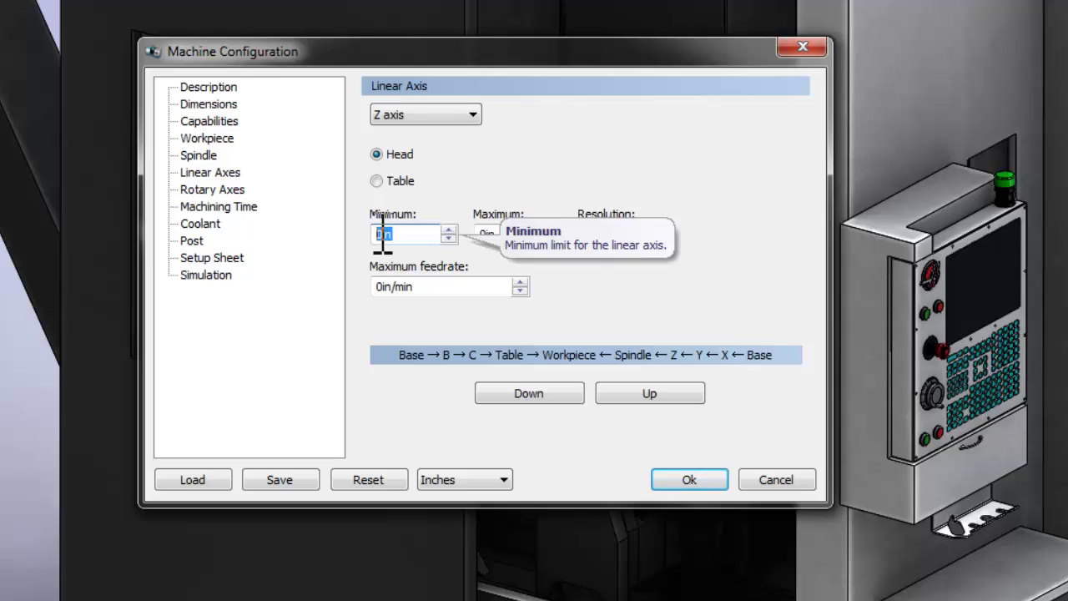
{"action": "type", "text": "-18"}
{"action": "left_click", "coordinate": [502, 234]}
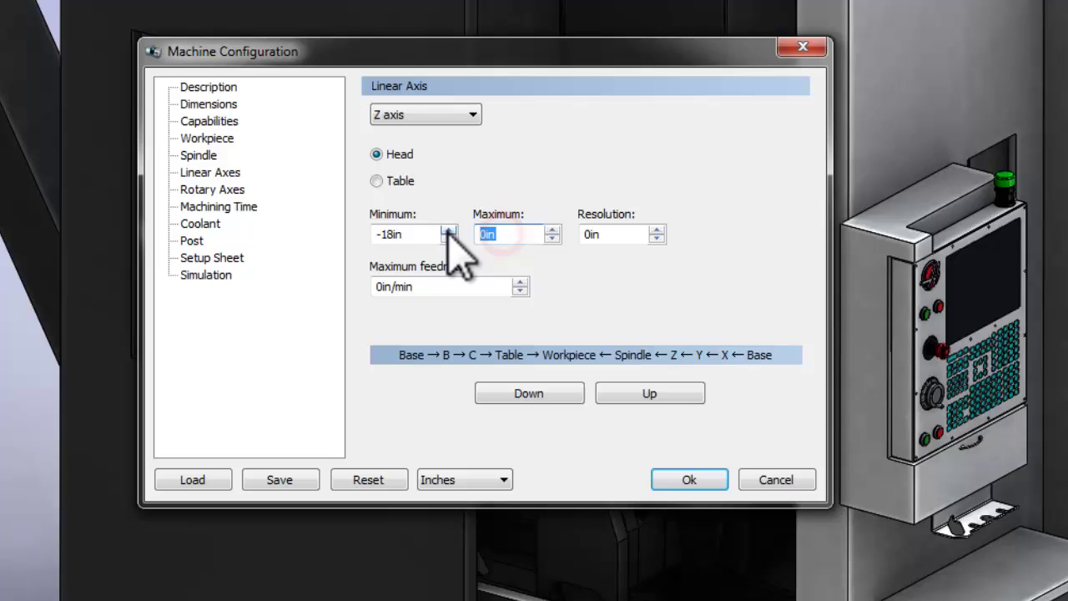
{"action": "type", "text": "2"}
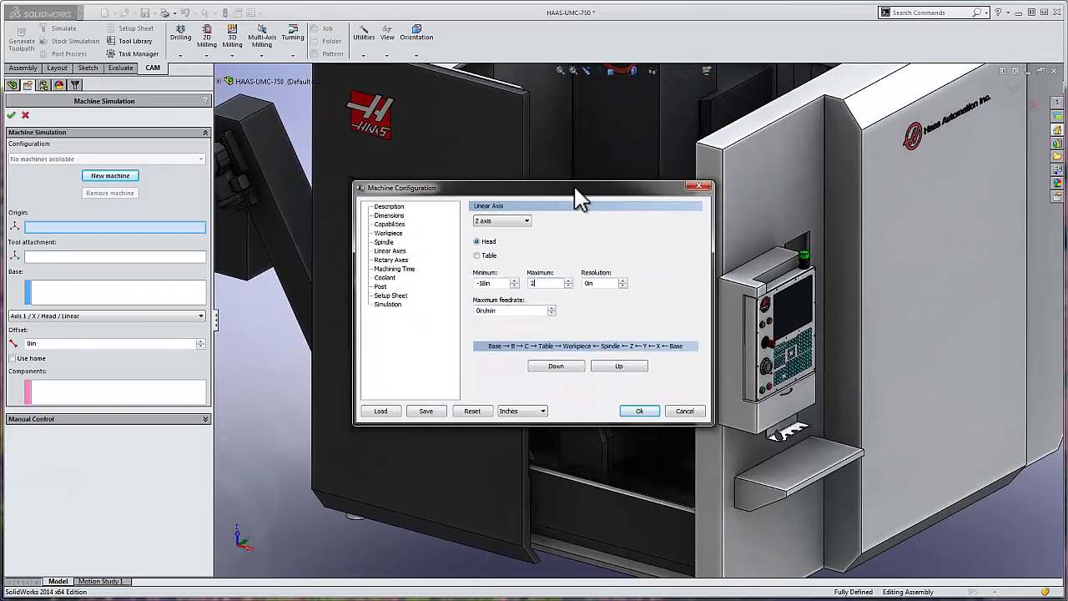
- Commit the 2in Z maximum and trial Z's chain position, restoring Spindle←Z←Y←X←Base
{"action": "left_click_drag", "start_coordinate": [574, 185], "coordinate": [259, 138]}
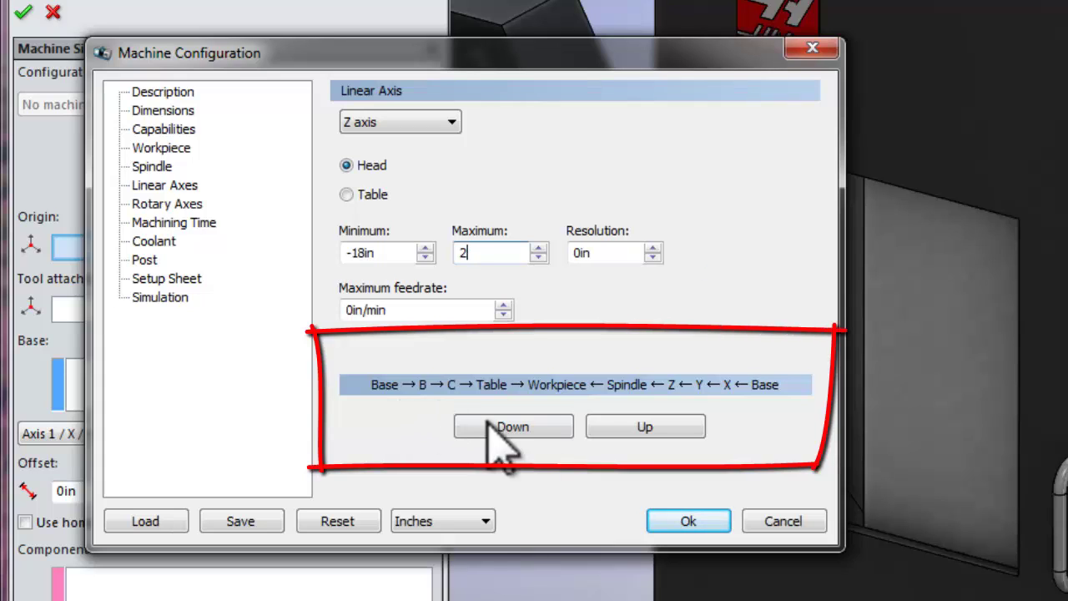
{"action": "left_click", "coordinate": [631, 434]}
{"action": "left_click", "coordinate": [490, 429]}
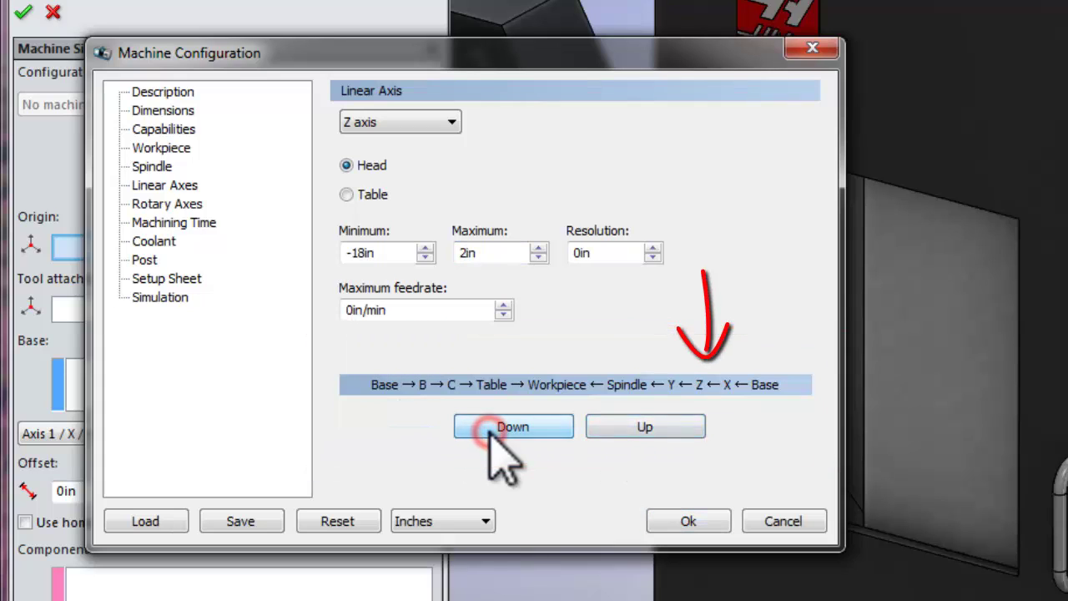
{"action": "left_click", "coordinate": [512, 430]}
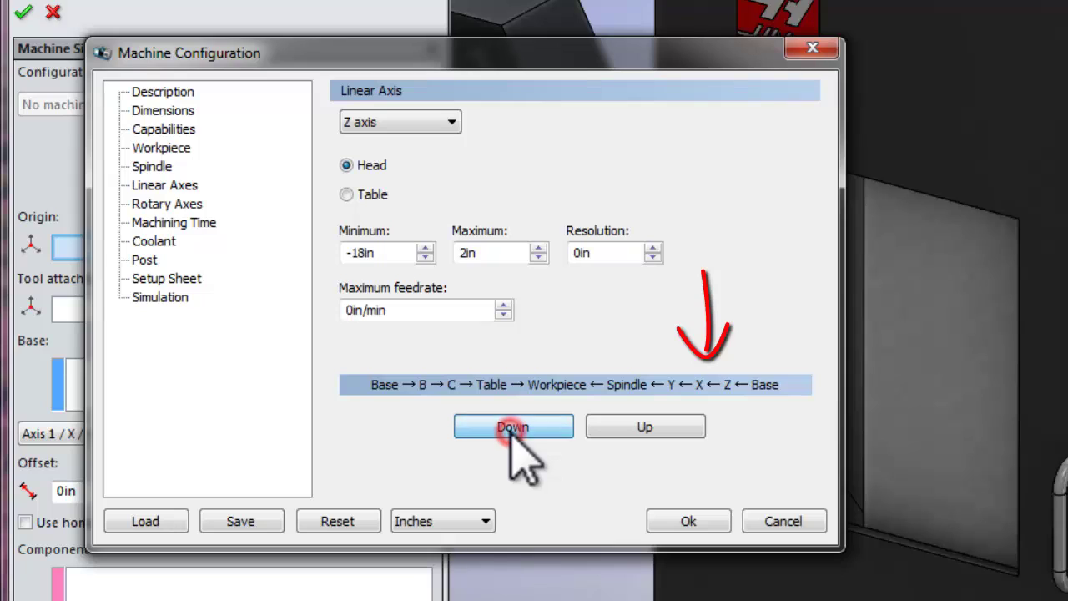
{"action": "left_click", "coordinate": [625, 426]}
{"action": "left_click", "coordinate": [624, 427]}
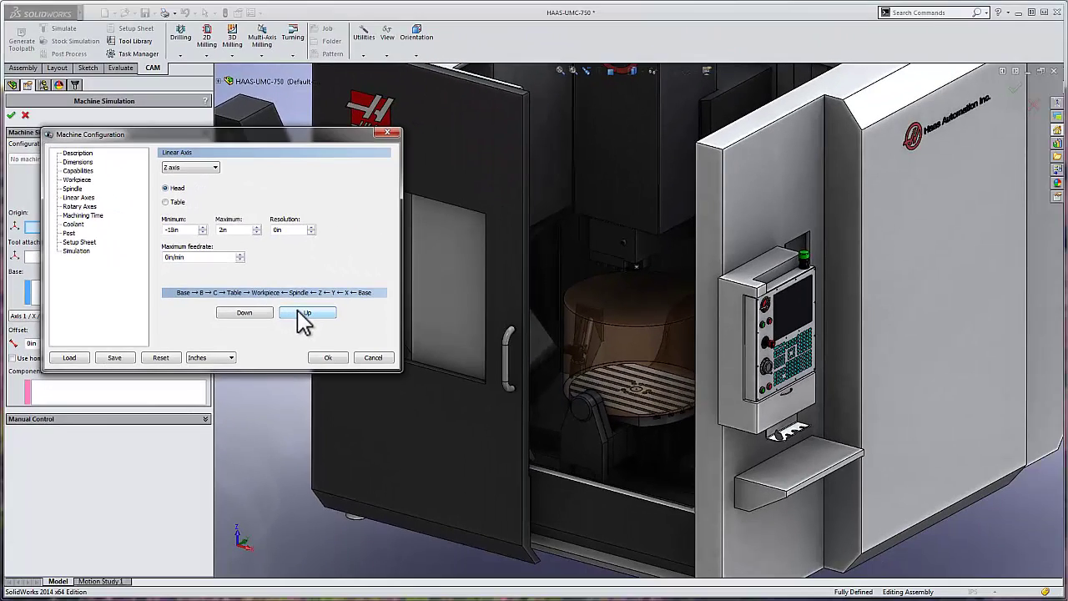
- Accept the UMC 750 configuration and set Machine Zero as origin and Tool Attach as tool attachment
{"action": "left_click", "coordinate": [326, 359]}
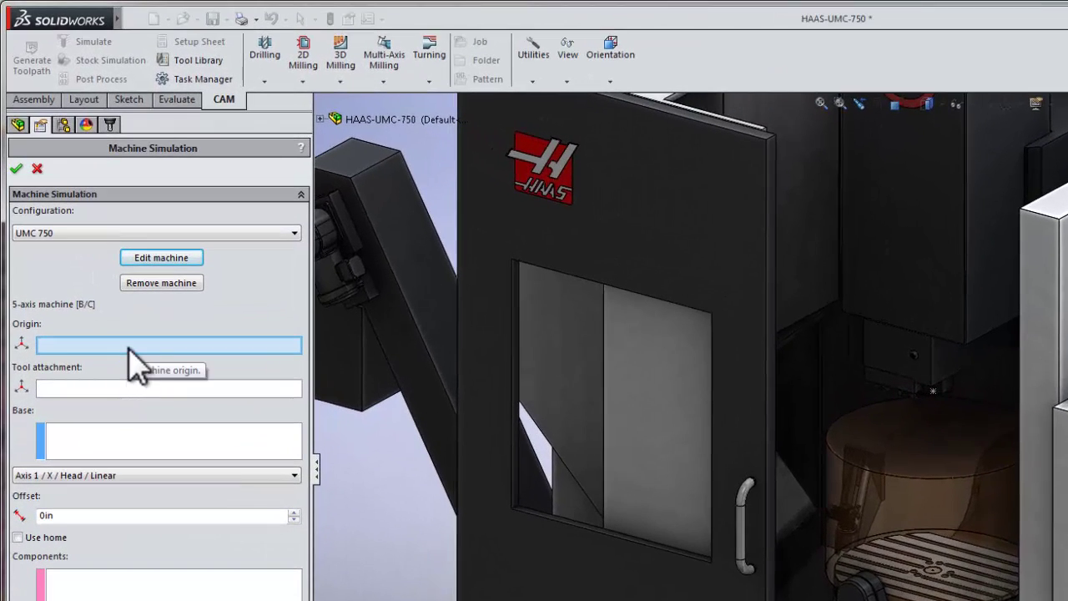
{"action": "left_click", "coordinate": [321, 120]}
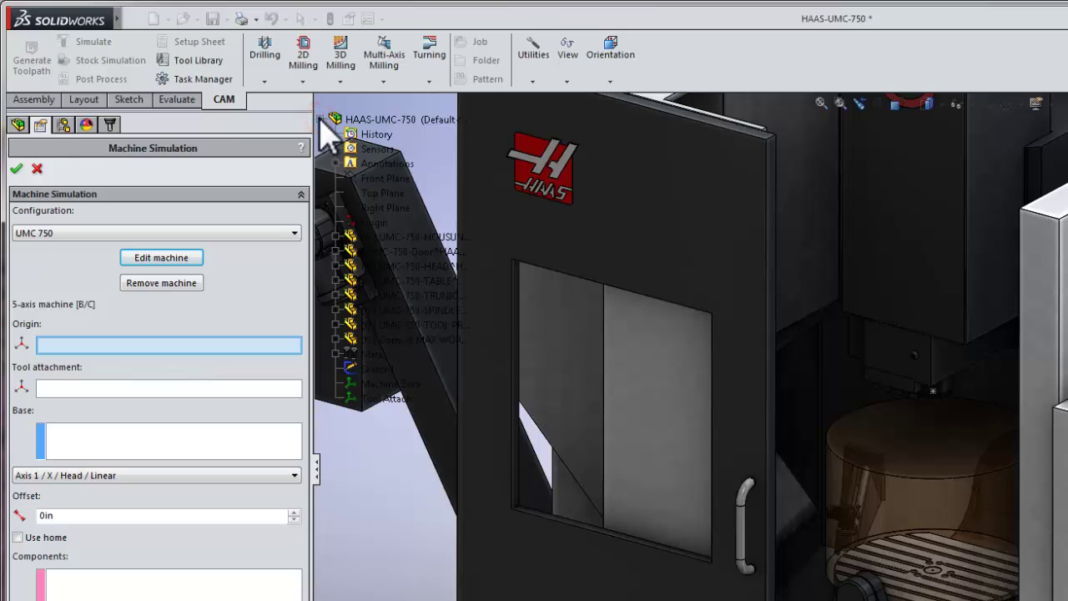
{"action": "left_click", "coordinate": [373, 388]}
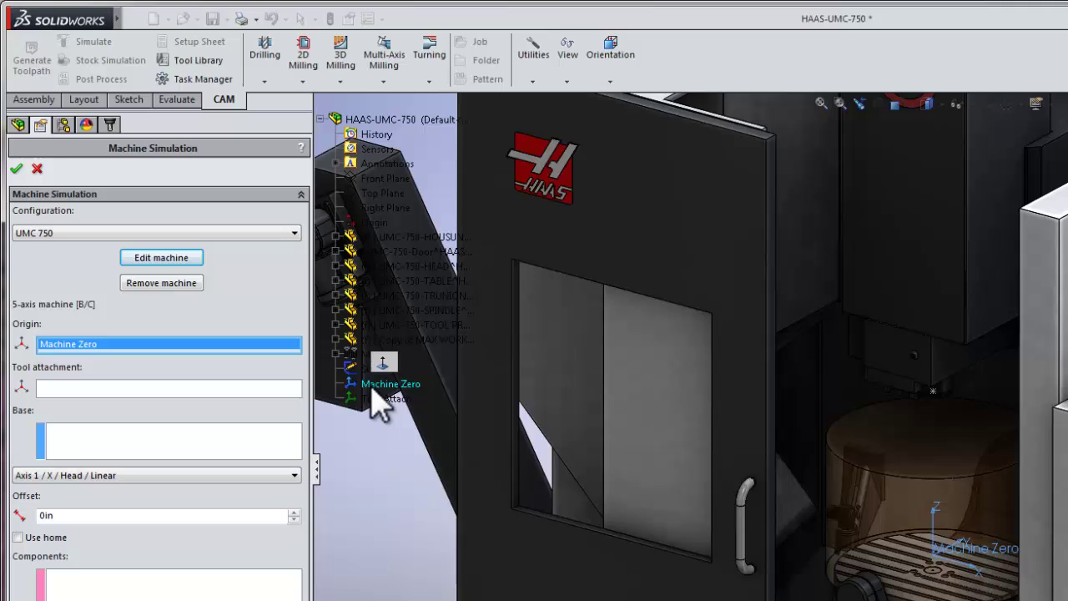
{"action": "left_click", "coordinate": [163, 390]}
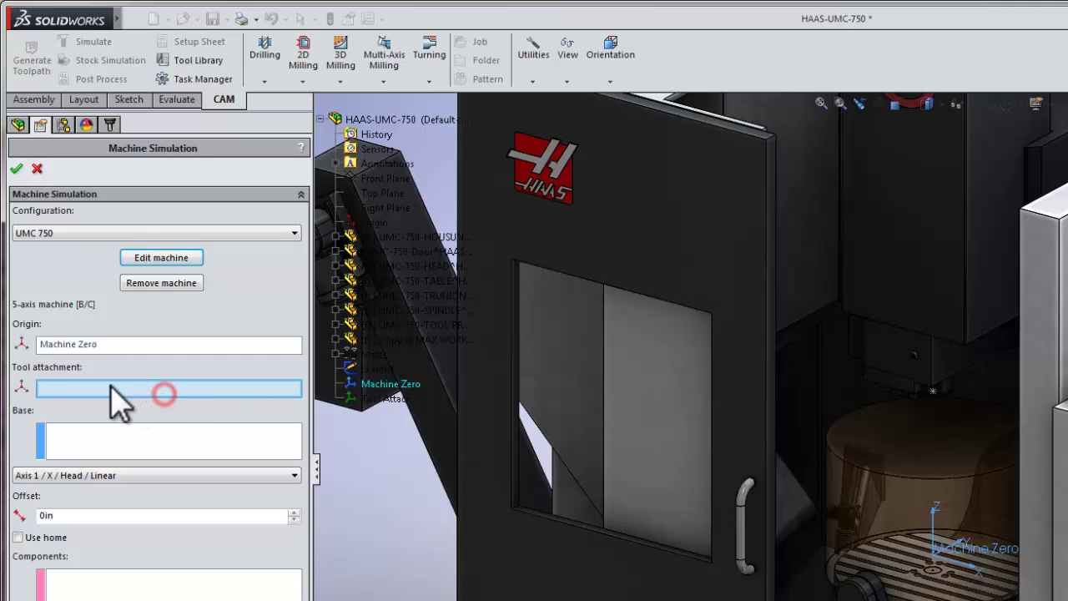
{"action": "left_click", "coordinate": [384, 398]}
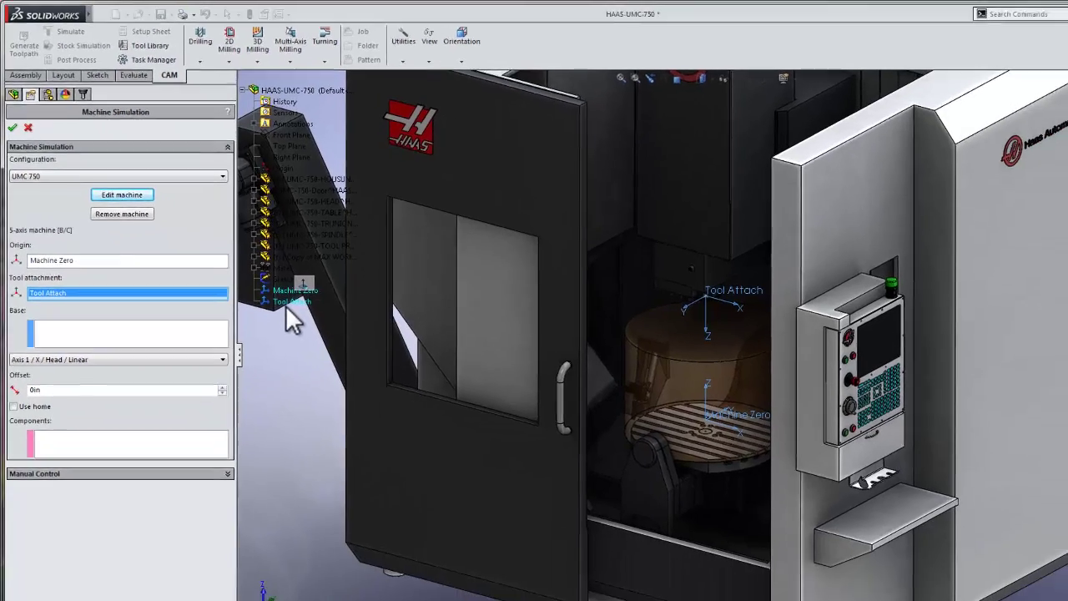
{"action": "left_click", "coordinate": [153, 411]}
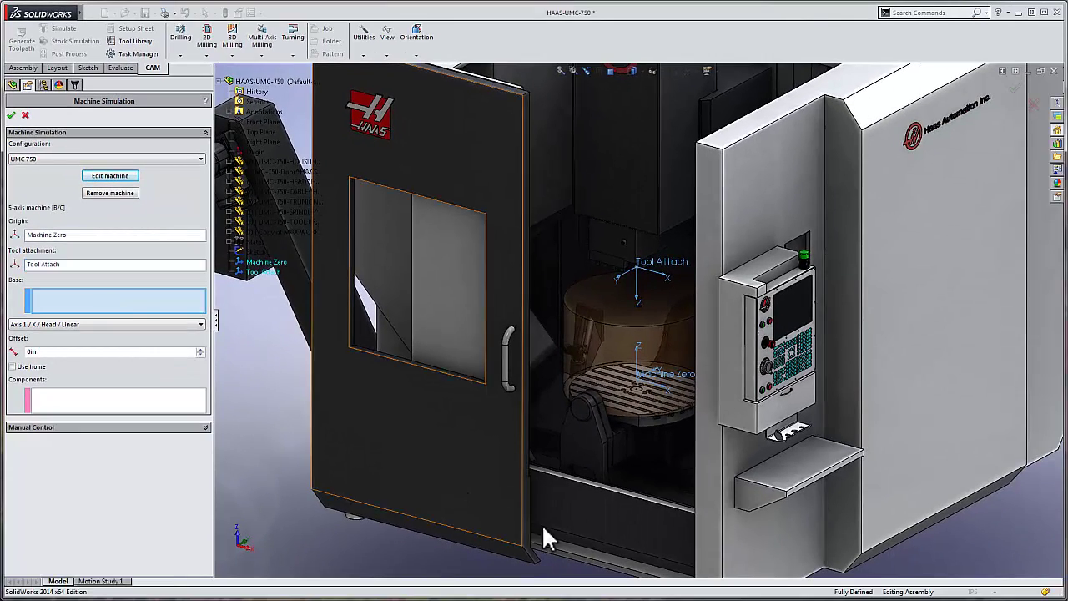
- Set the housing as the machine base and assign the head to the Y axis
{"action": "left_click", "coordinate": [620, 517]}
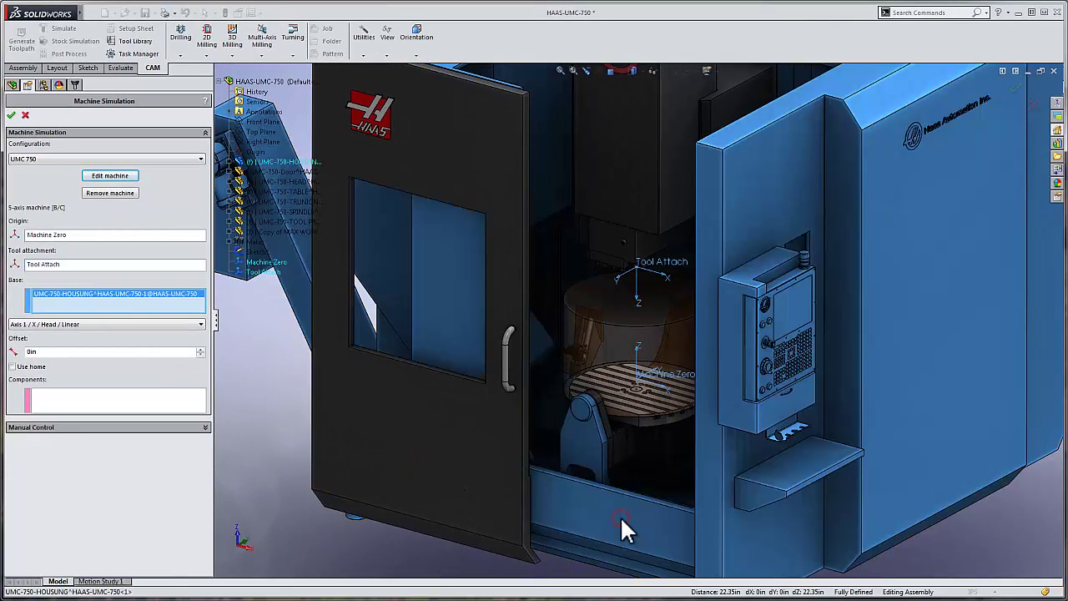
{"action": "left_click", "coordinate": [110, 326]}
{"action": "left_click", "coordinate": [111, 346]}
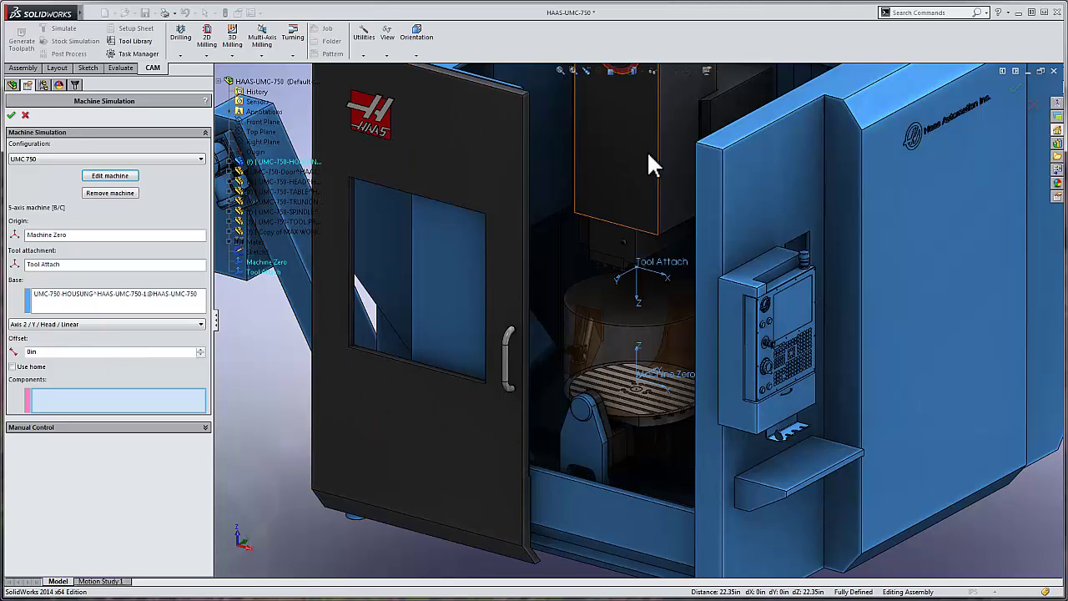
{"action": "left_click", "coordinate": [731, 111]}
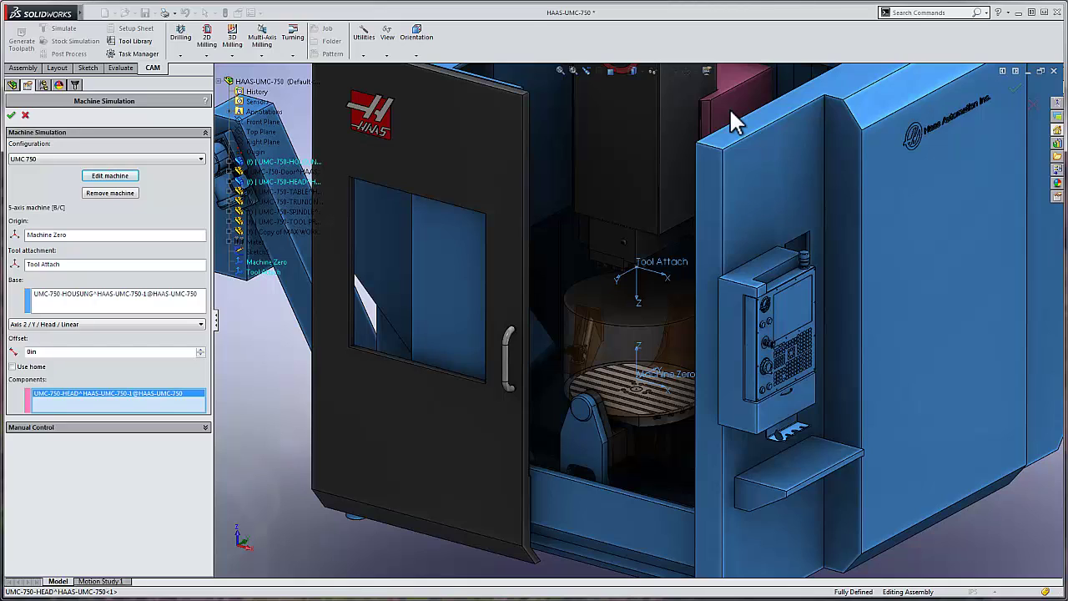
- Assign the spindle to the Z axis, then move on to the B and C rotary axes
{"action": "left_click", "coordinate": [158, 325]}
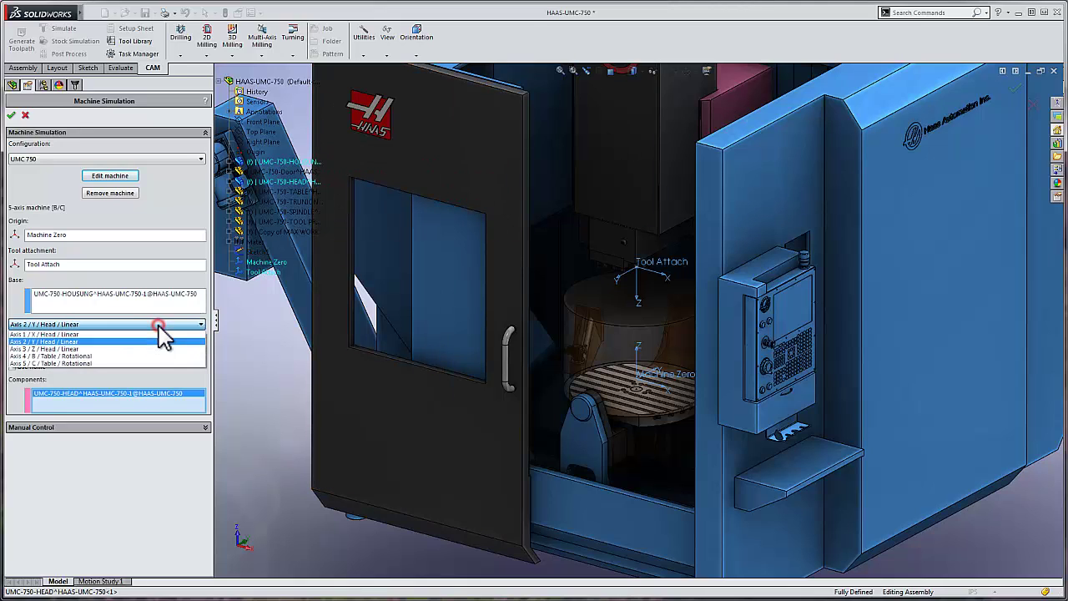
{"action": "left_click", "coordinate": [154, 348]}
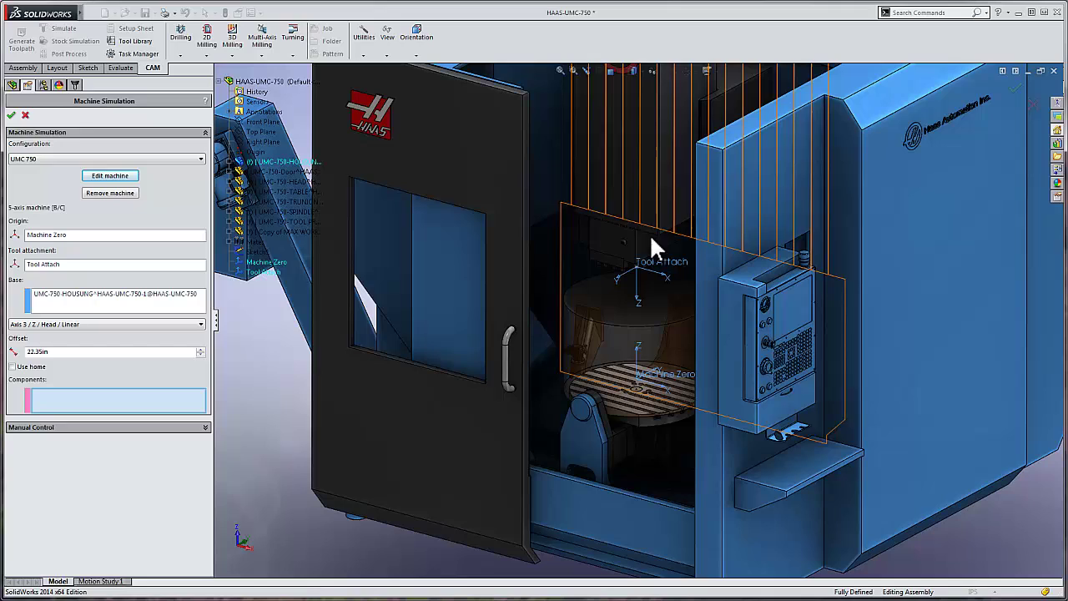
{"action": "left_click", "coordinate": [647, 184]}
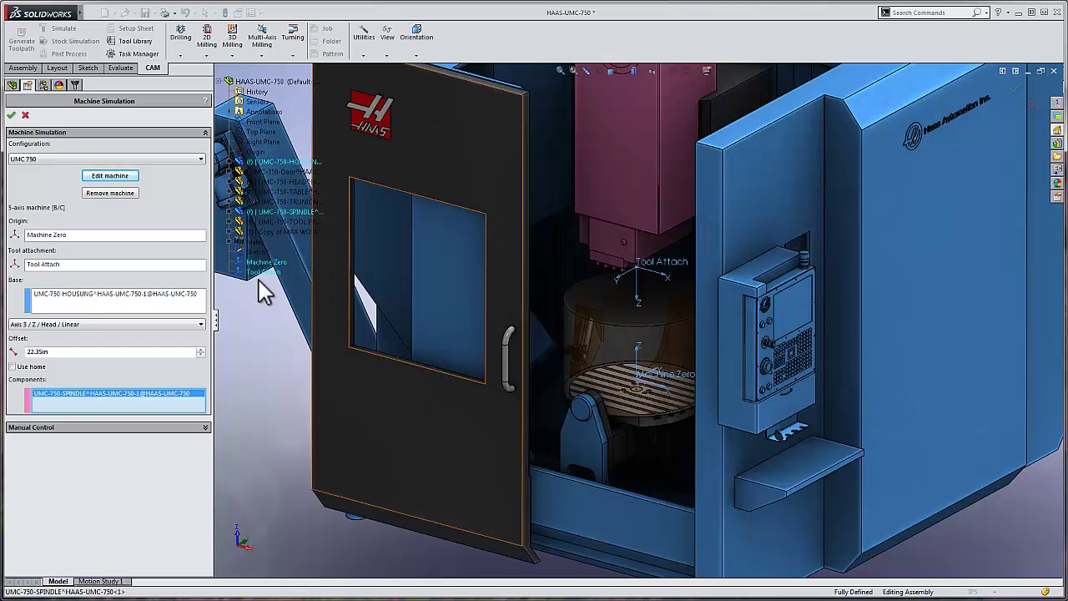
{"action": "left_click", "coordinate": [184, 326]}
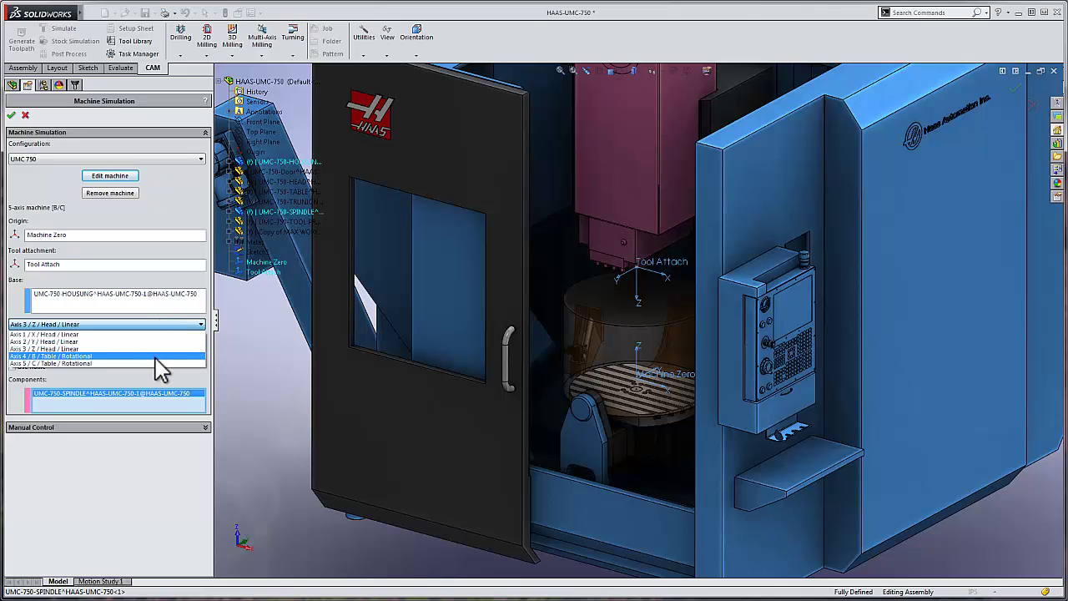
{"action": "left_click", "coordinate": [154, 357]}
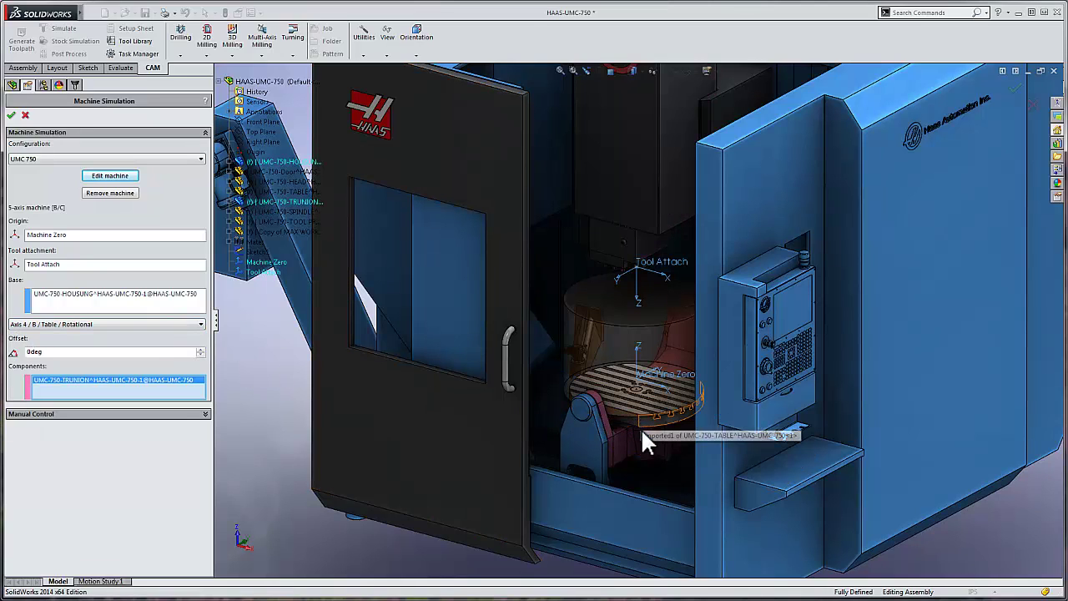
{"action": "left_click", "coordinate": [34, 324]}
{"action": "left_click", "coordinate": [45, 364]}
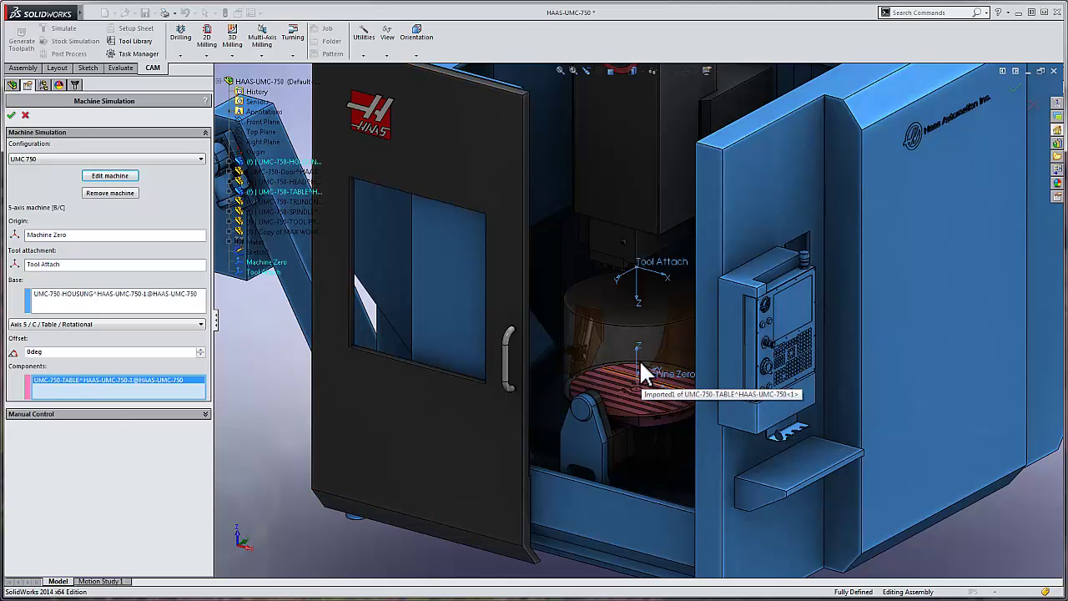
- Check the Z axis 22.35in offset, then show Manual Control sliders for X, Y, Z, B and C
{"action": "left_click", "coordinate": [87, 324]}
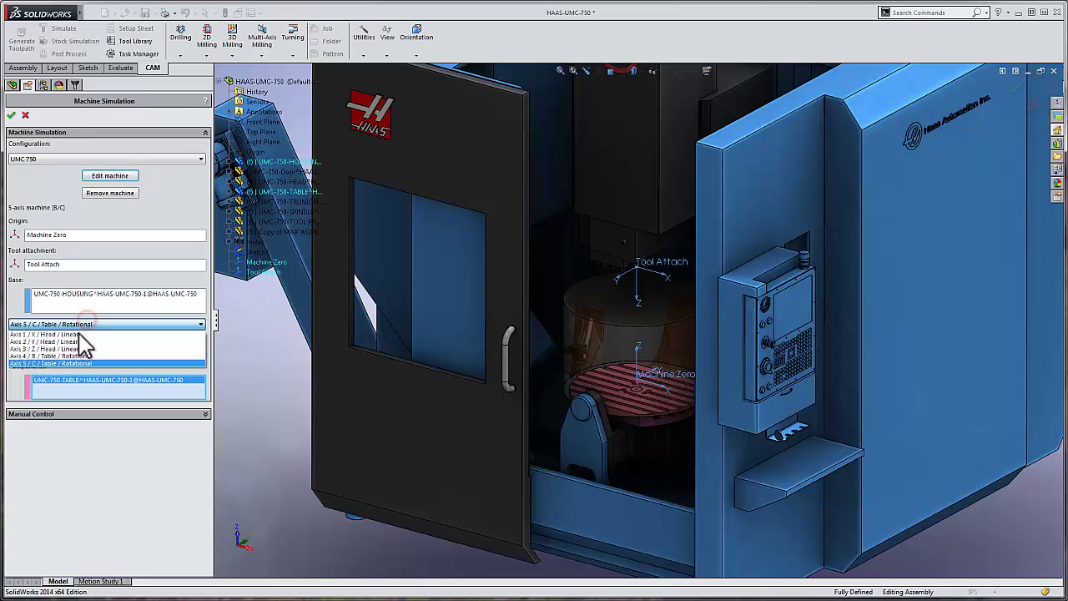
{"action": "left_click", "coordinate": [67, 348]}
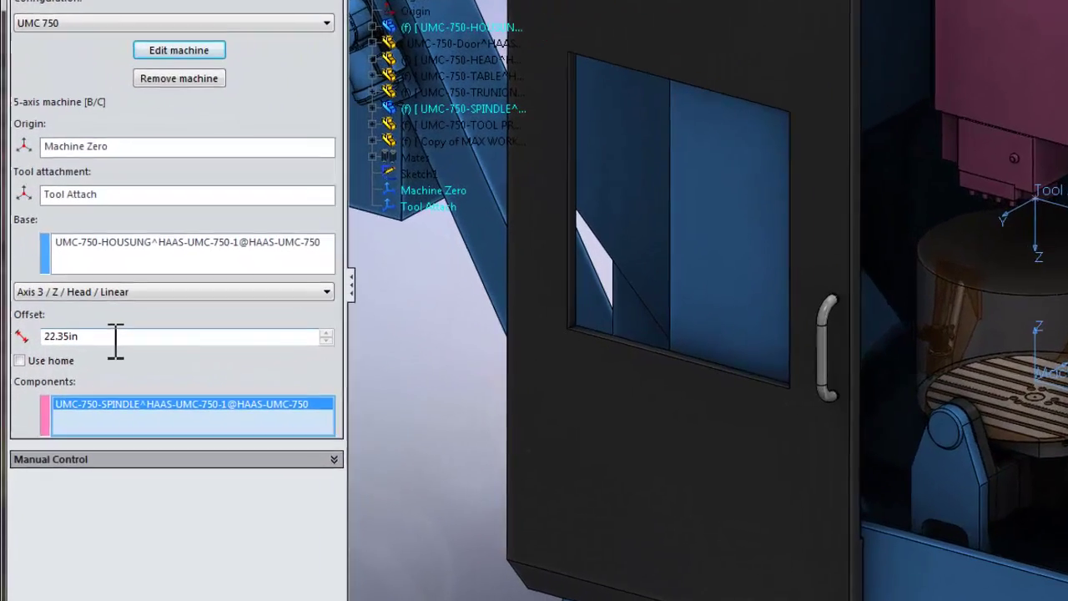
{"action": "left_click", "coordinate": [66, 354]}
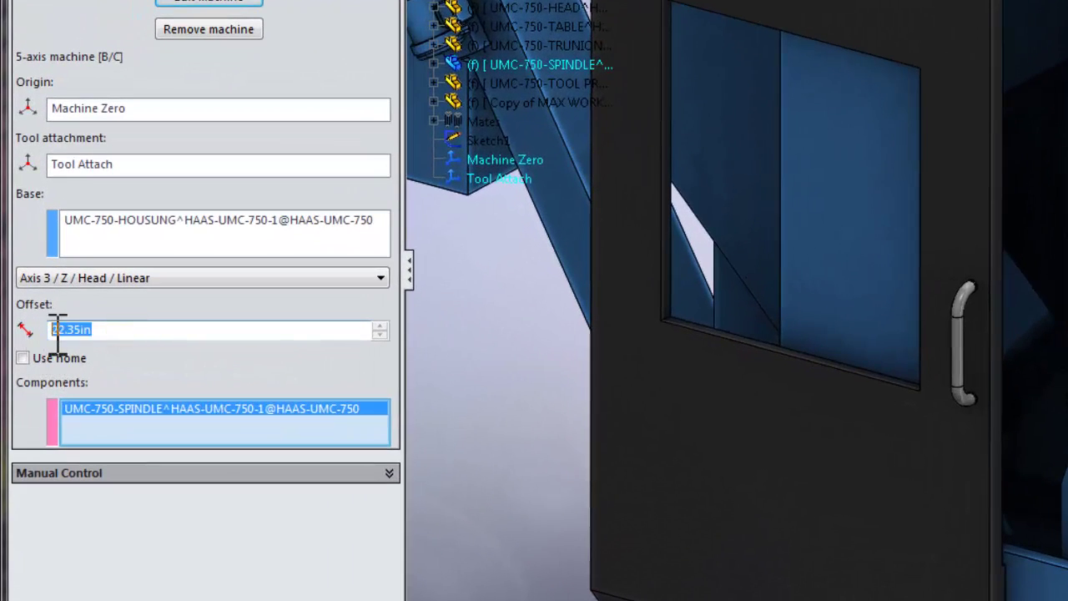
{"action": "left_click", "coordinate": [104, 330]}
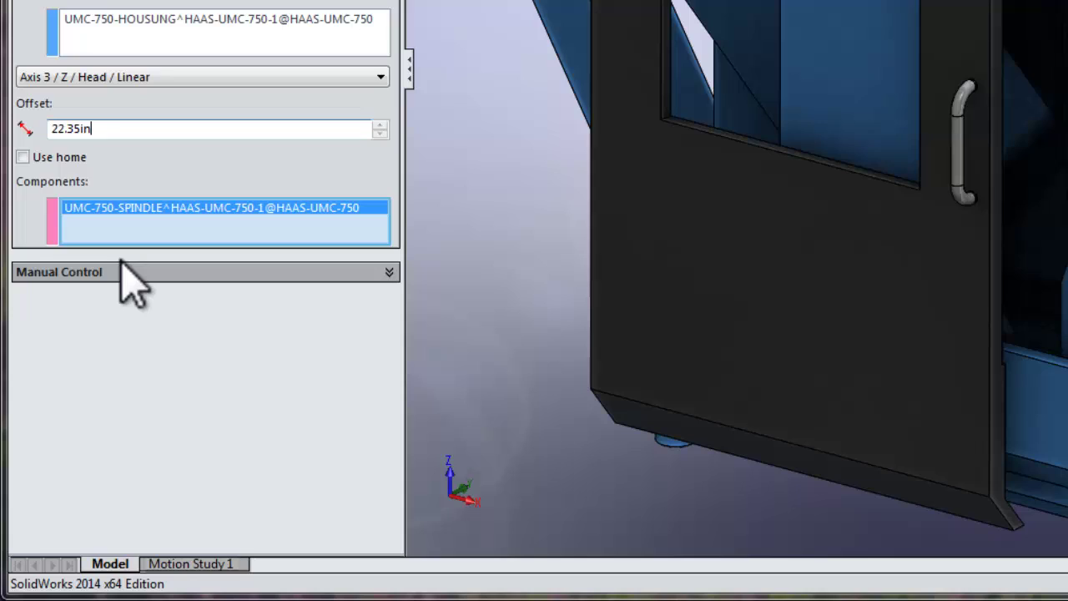
{"action": "left_click", "coordinate": [120, 267]}
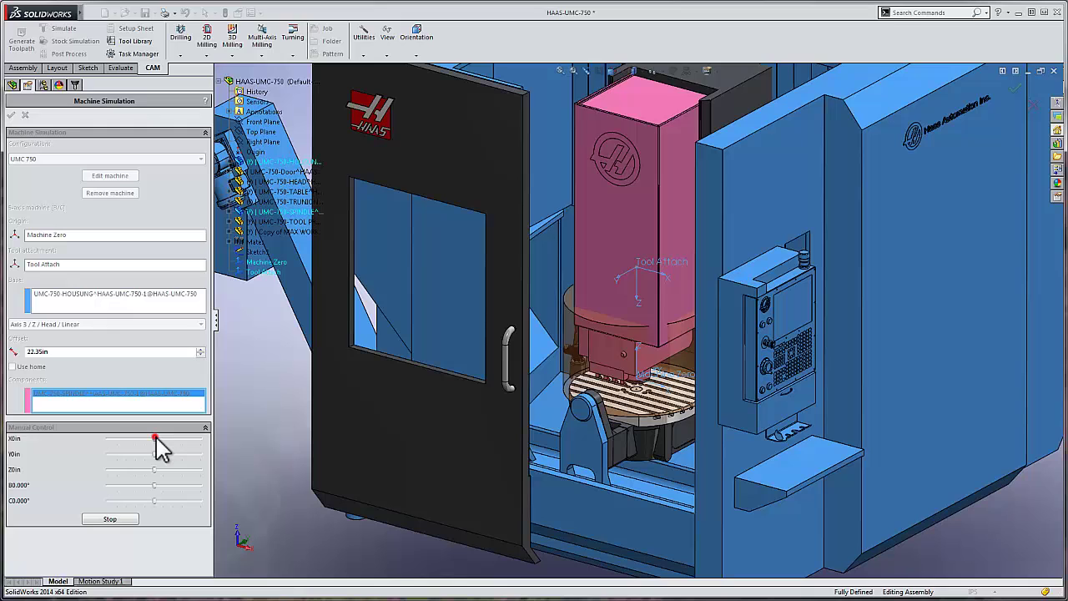
- Jog the X axis and tilt the B axis in Manual Control, then stop to return the UMC 750 home
{"action": "left_click_drag", "start_coordinate": [155, 439], "coordinate": [224, 470]}
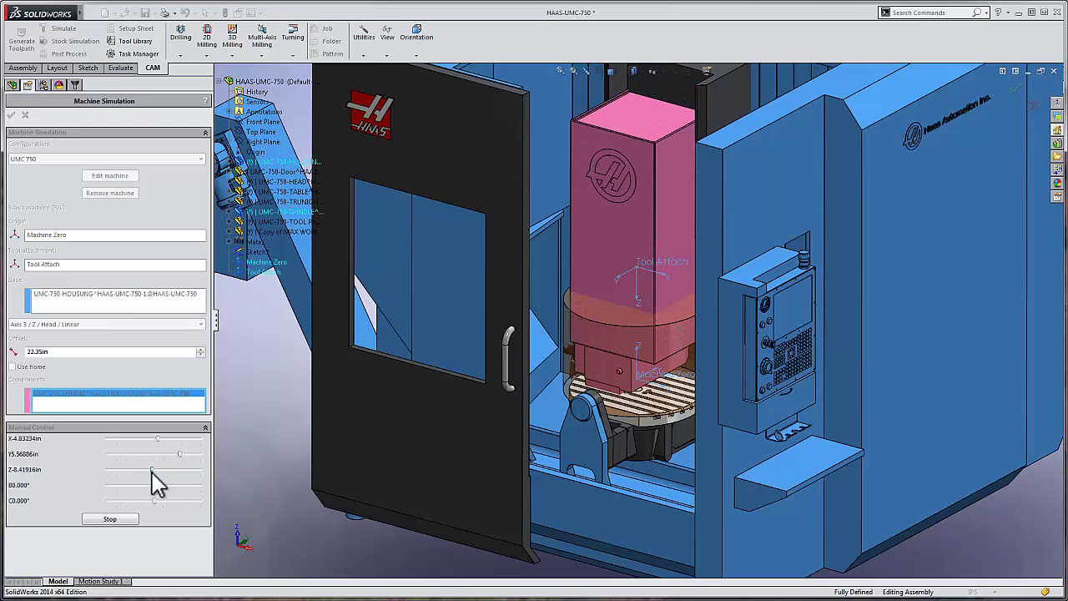
{"action": "left_click_drag", "start_coordinate": [154, 485], "coordinate": [175, 501]}
{"action": "left_click", "coordinate": [121, 519]}
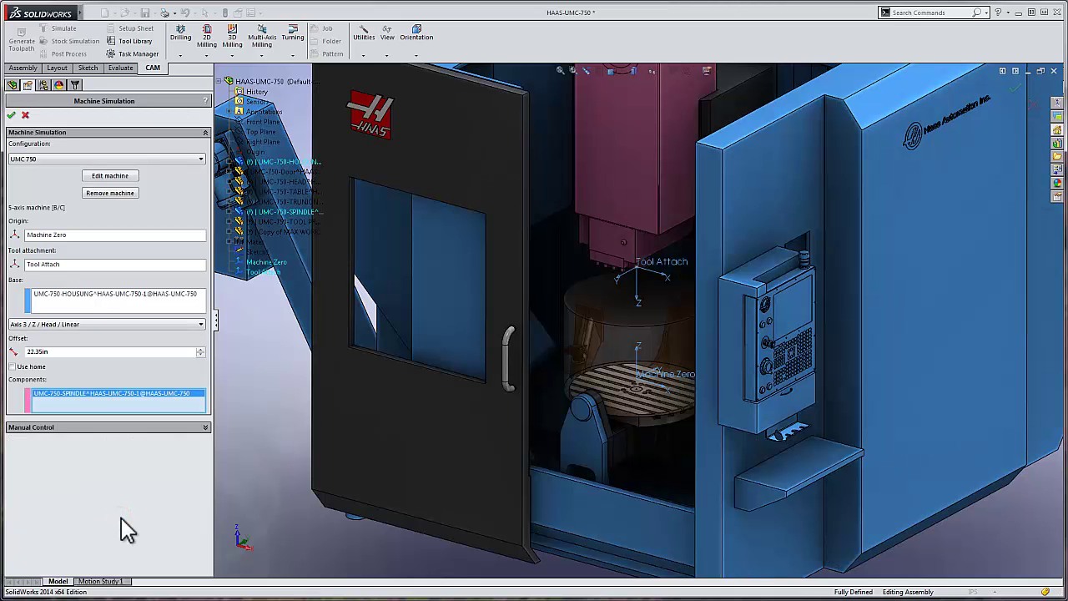
- Accept the simulation setup and Save All the HAAS-UMC-750 assembly, storing the virtual workpiece internally
{"action": "left_click", "coordinate": [11, 115]}
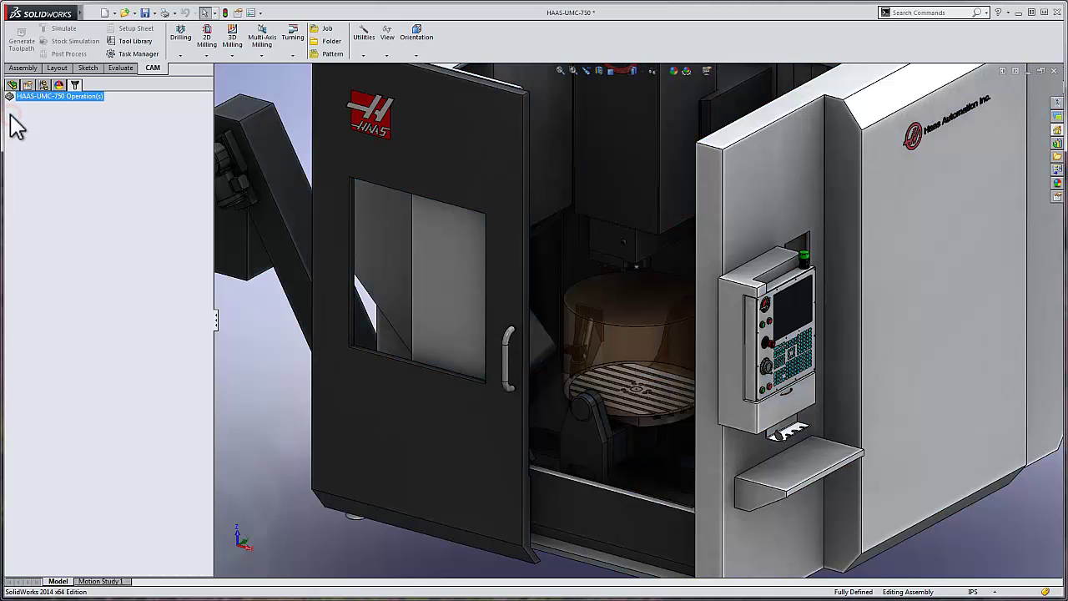
{"action": "left_click", "coordinate": [144, 13]}
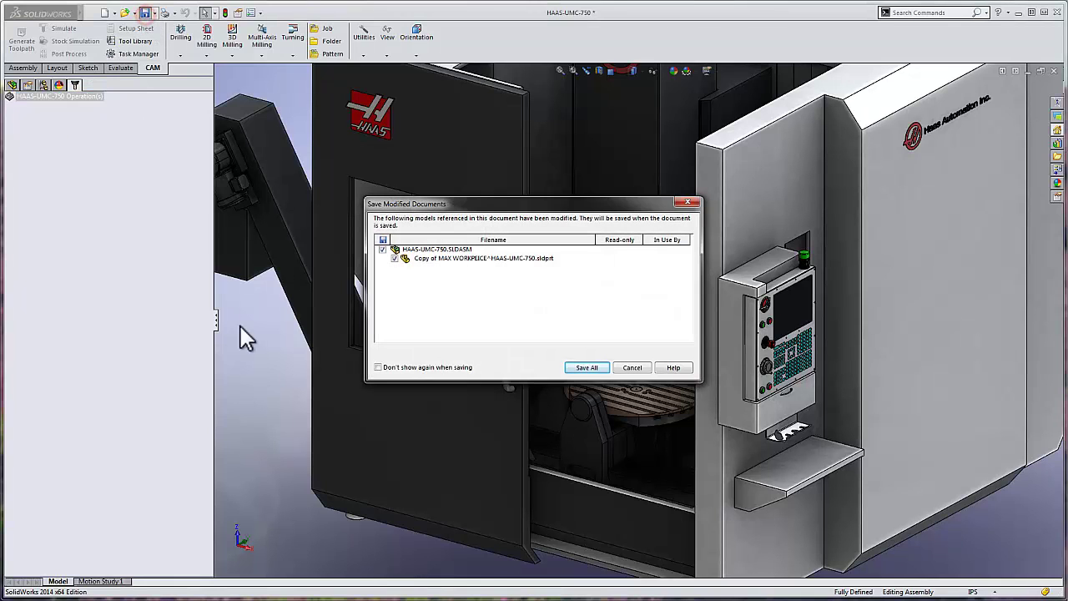
{"action": "left_click", "coordinate": [586, 368]}
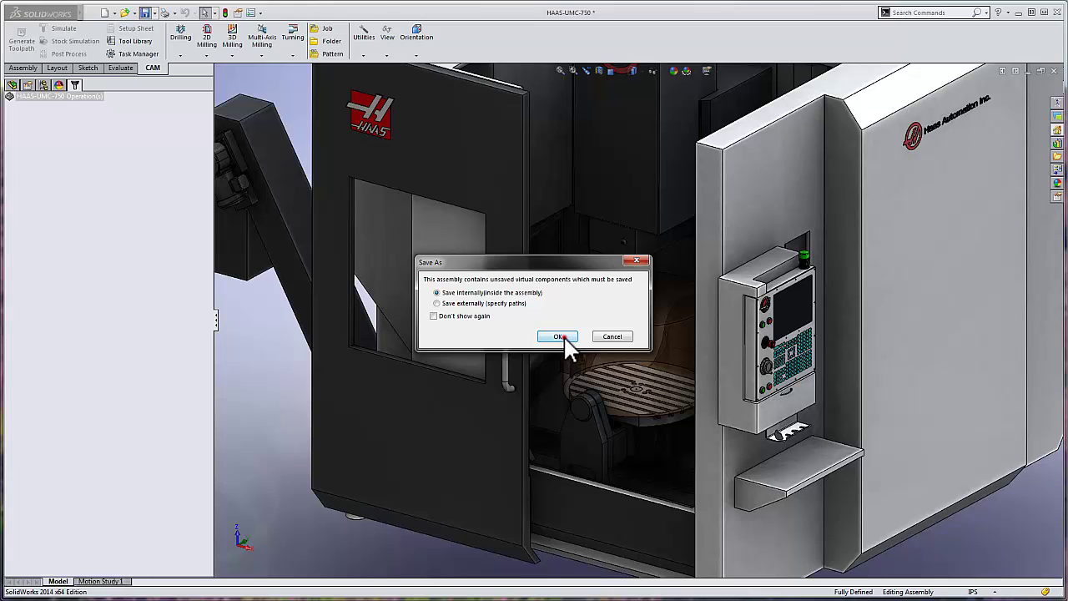
{"action": "left_click", "coordinate": [564, 336]}
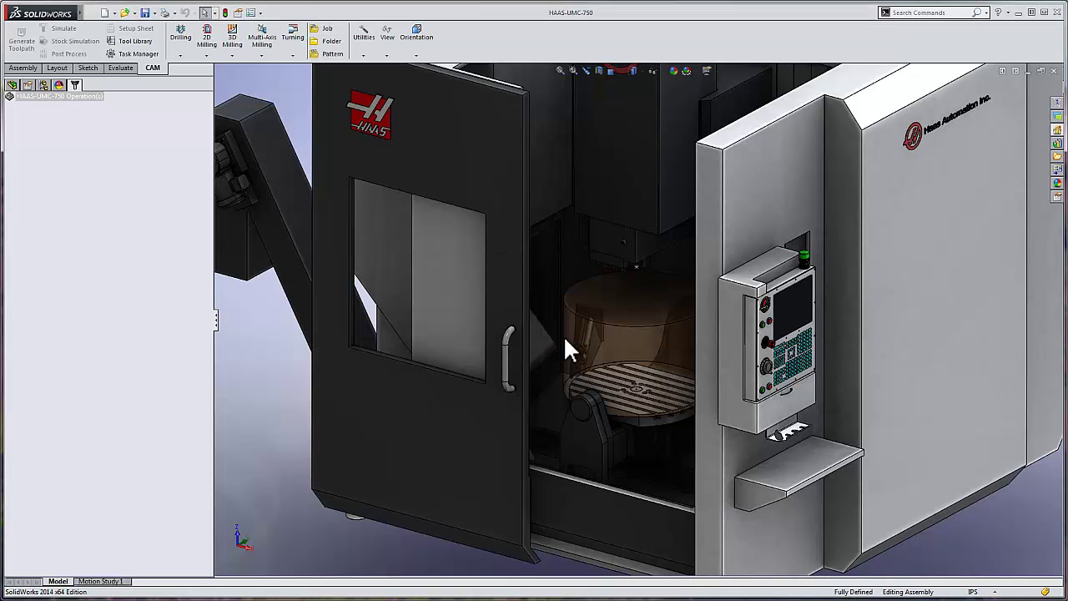
- Hide the Copy of MAX WORKPEICE component and bring the 5AXIS AEROSPACE part window forward
{"action": "left_click", "coordinate": [13, 85]}
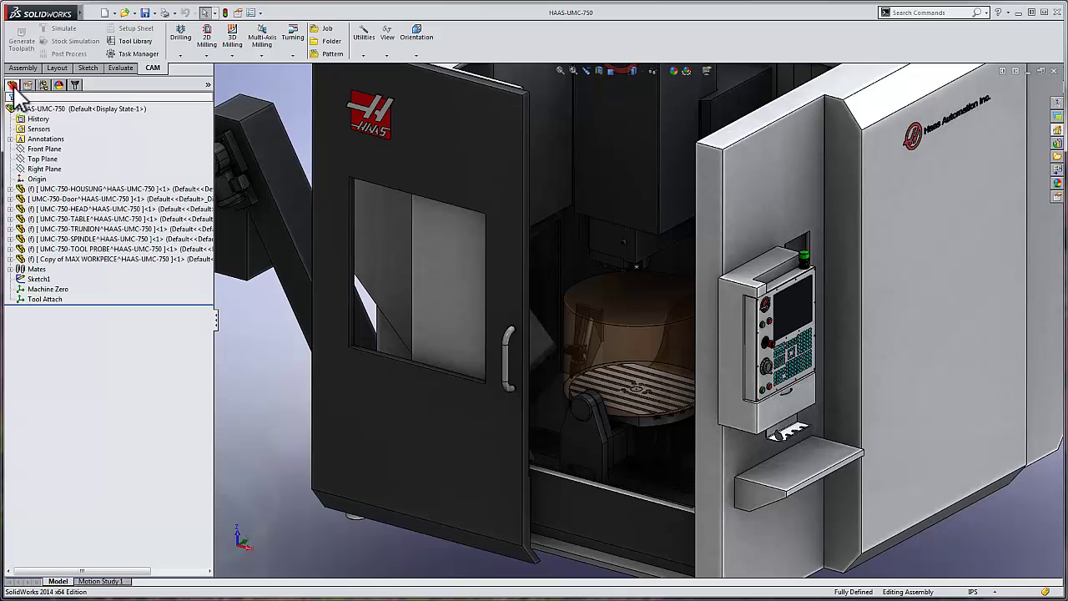
{"action": "right_click", "coordinate": [59, 259]}
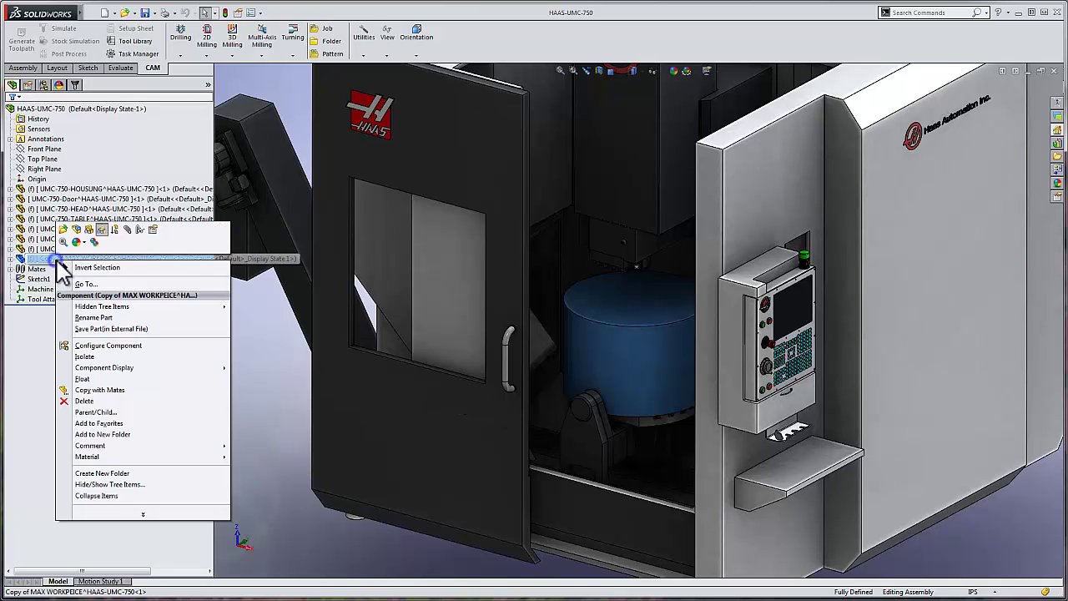
{"action": "left_click", "coordinate": [99, 232]}
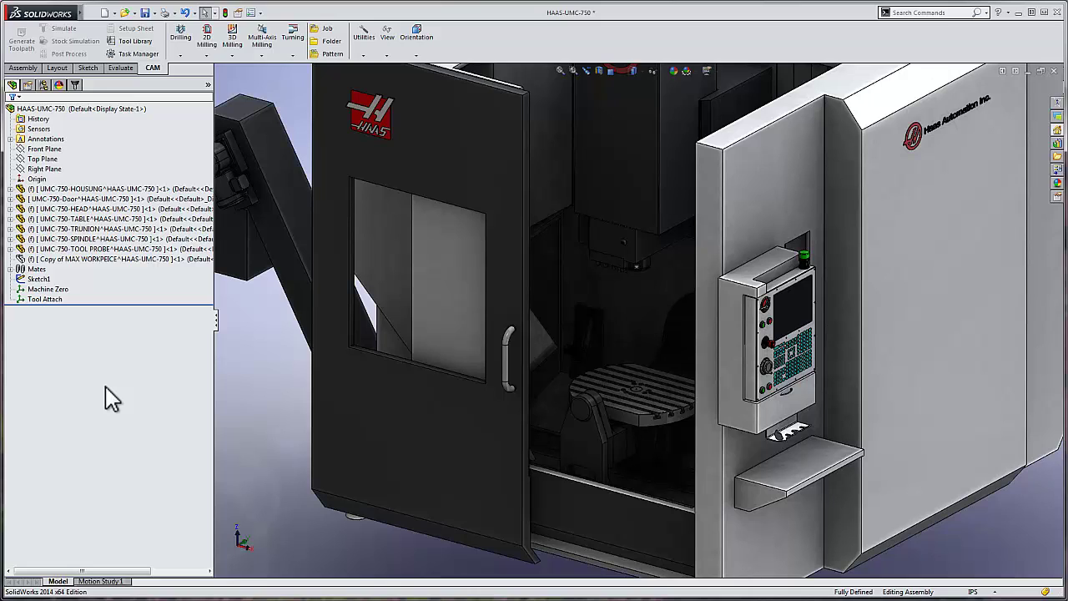
{"action": "key", "text": "ctrl+Tab"}
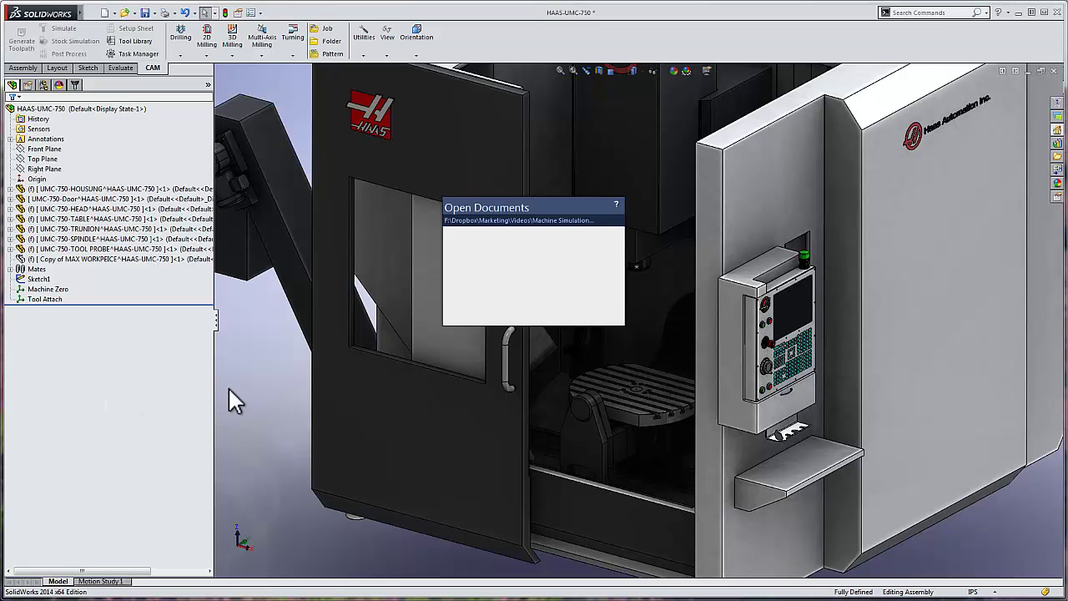
{"action": "left_click", "coordinate": [563, 294]}
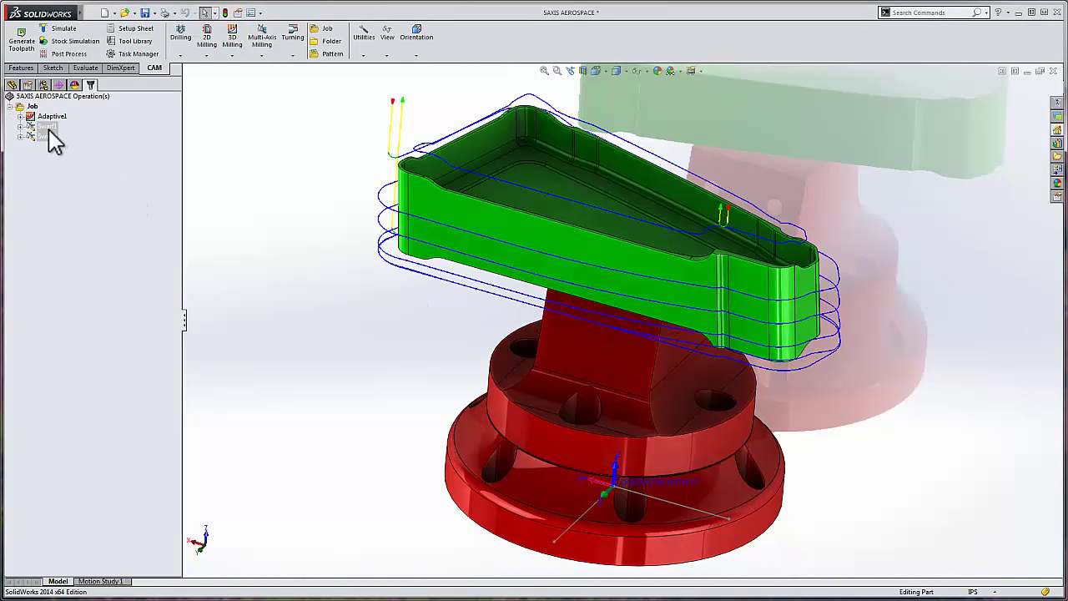
- Machine-simulate the Swarf operations using the HAAS-UMC-750.sldasm machine assembly
{"action": "right_click", "coordinate": [48, 132]}
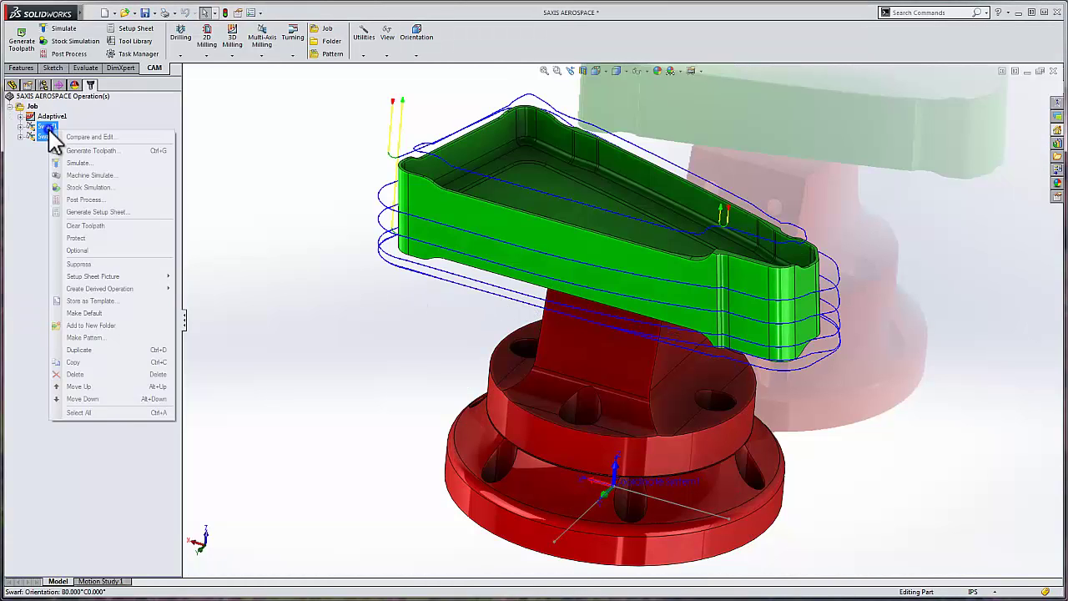
{"action": "left_click", "coordinate": [84, 177]}
{"action": "left_click", "coordinate": [447, 219]}
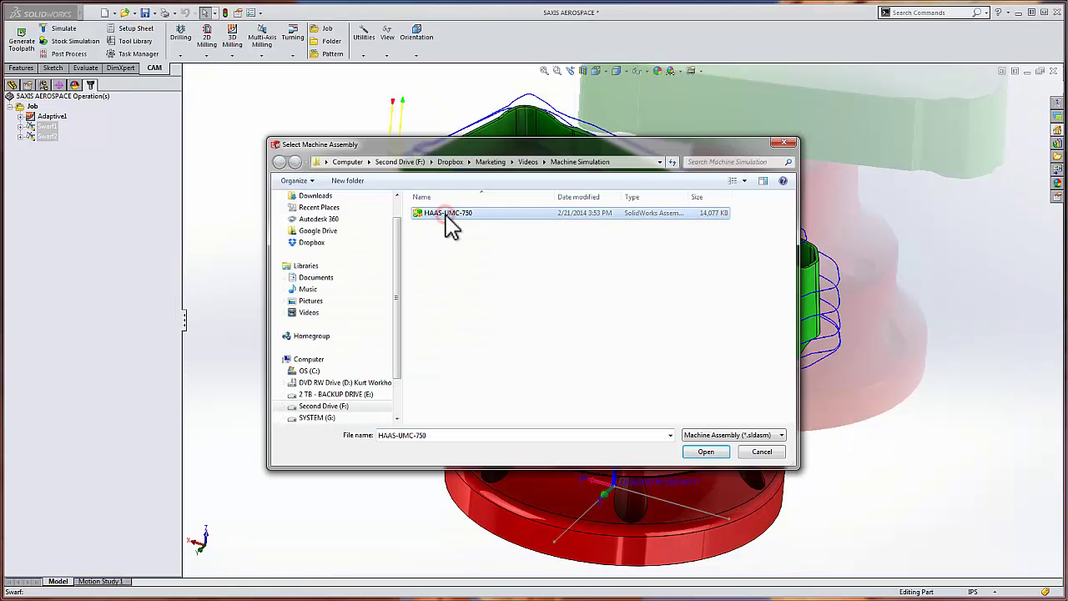
{"action": "left_click", "coordinate": [709, 454]}
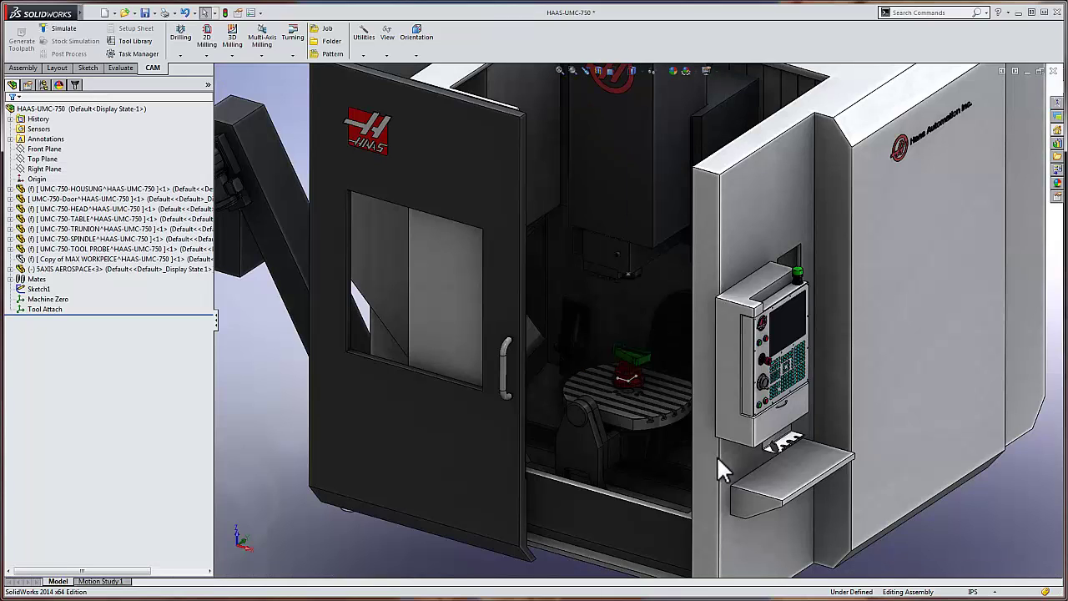
- Turn on Ambient Occlusion and lift the 5AXIS AEROSPACE part above the rotary table
{"action": "left_click", "coordinate": [709, 71]}
{"action": "left_click", "coordinate": [715, 107]}
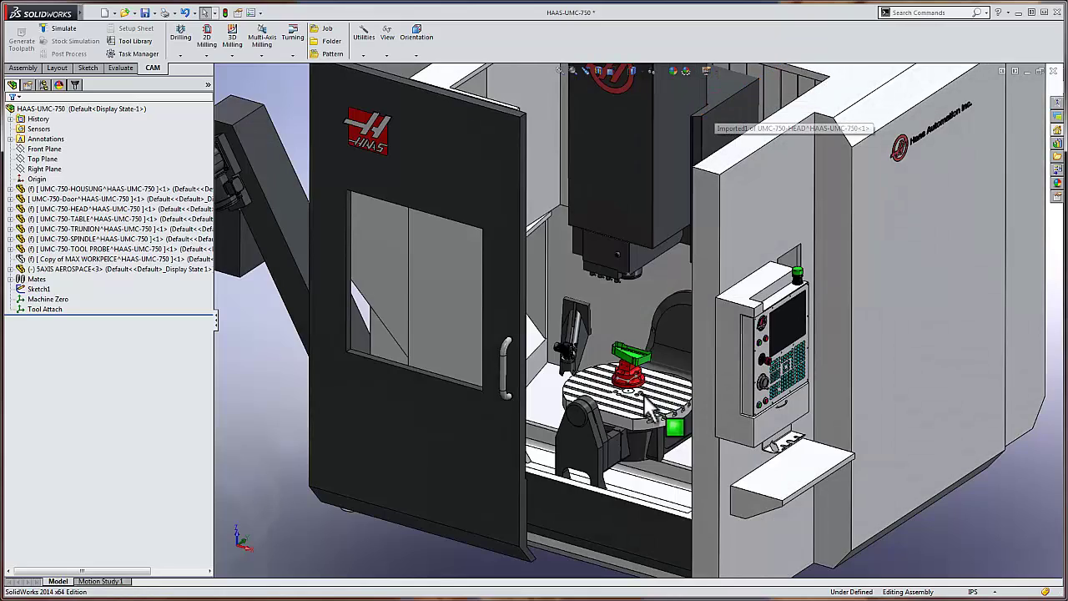
{"action": "scroll", "coordinate": [684, 367], "scroll_direction": "down", "scroll_amount": 5}
{"action": "scroll", "coordinate": [684, 367], "scroll_direction": "down", "scroll_amount": 5}
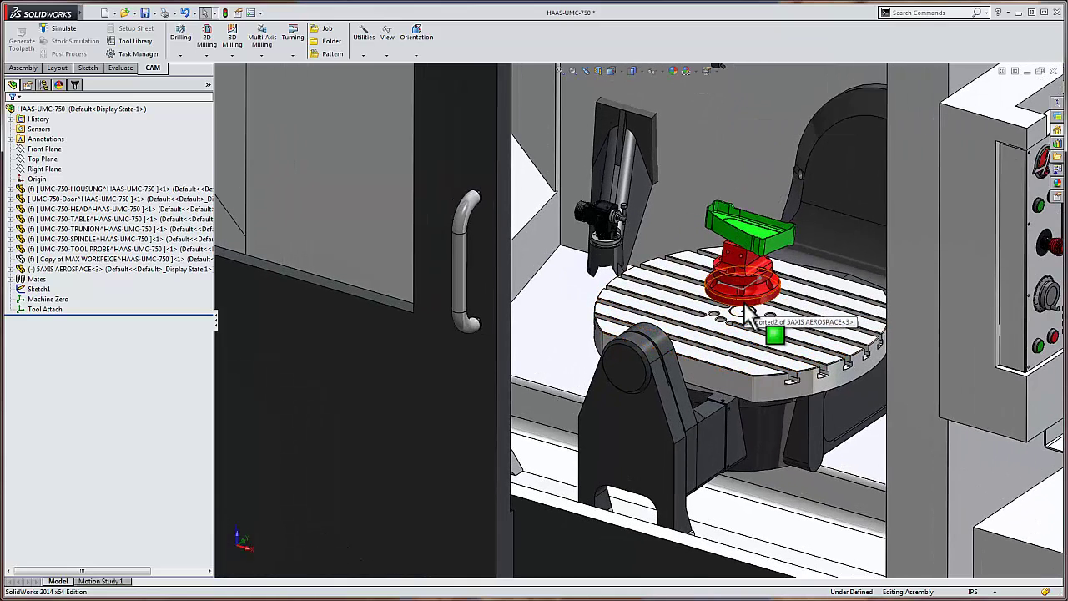
{"action": "left_click_drag", "start_coordinate": [743, 275], "coordinate": [739, 185]}
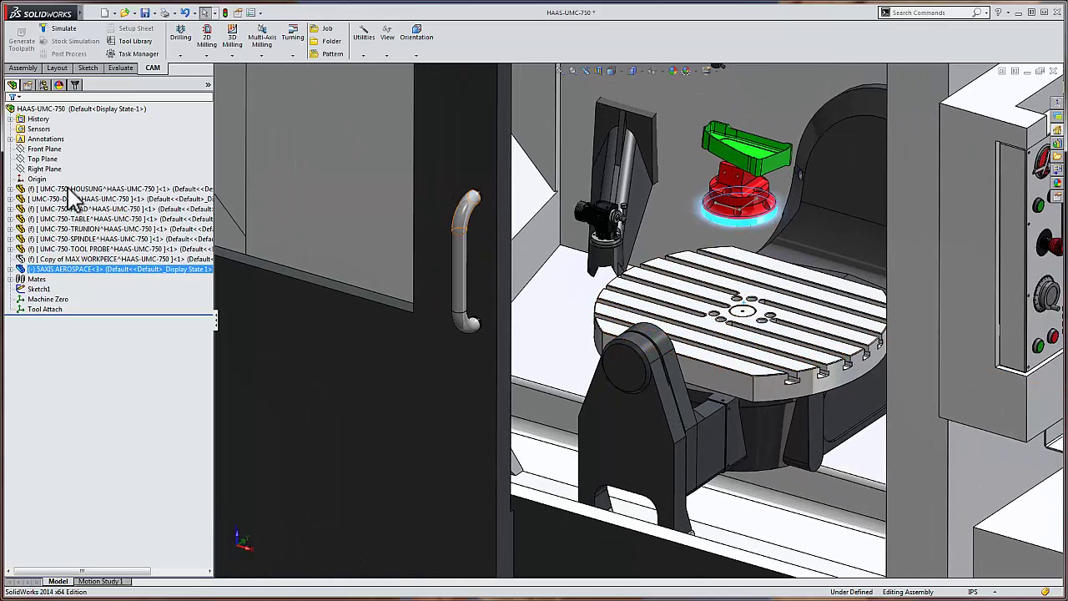
- Add a Concentric mate centring the 5AXIS AEROSPACE part on the rotary table's round edge
{"action": "left_click", "coordinate": [23, 67]}
{"action": "left_click", "coordinate": [97, 40]}
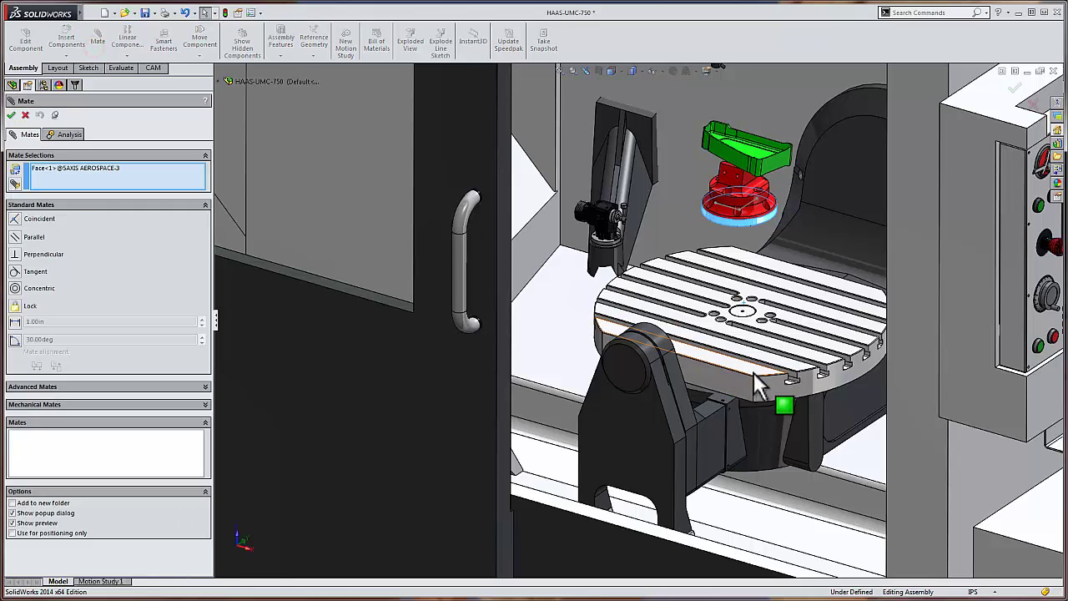
{"action": "left_click", "coordinate": [767, 388]}
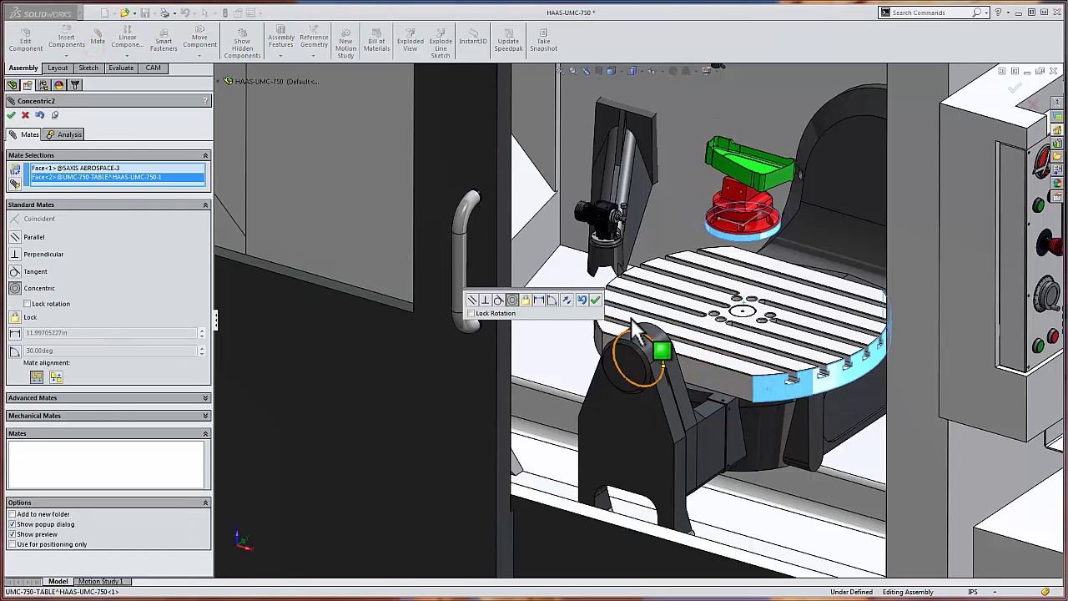
{"action": "left_click", "coordinate": [595, 300]}
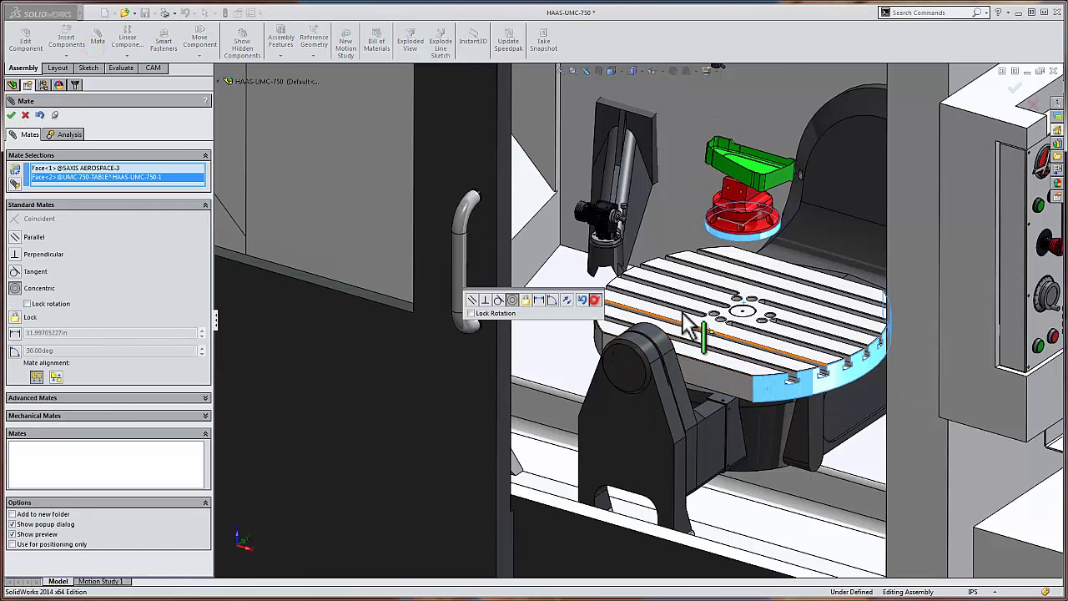
- Add a Coincident mate seating the part's bottom face flat on the rotary table top
{"action": "left_click", "coordinate": [735, 329]}
{"action": "mouse_move", "coordinate": [775, 326]}
{"action": "middle_mouse_down"}
{"action": "mouse_move", "coordinate": [773, 247]}
{"action": "mouse_move", "coordinate": [770, 336]}
{"action": "middle_mouse_up"}
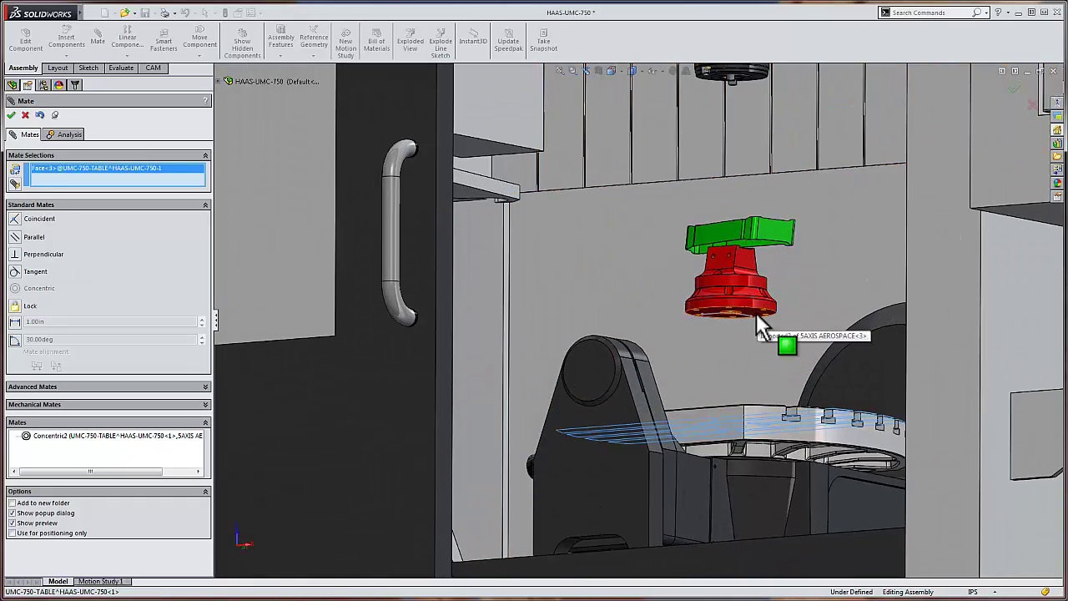
{"action": "left_click", "coordinate": [761, 322]}
{"action": "middle_click_drag", "start_coordinate": [892, 366], "coordinate": [893, 369]}
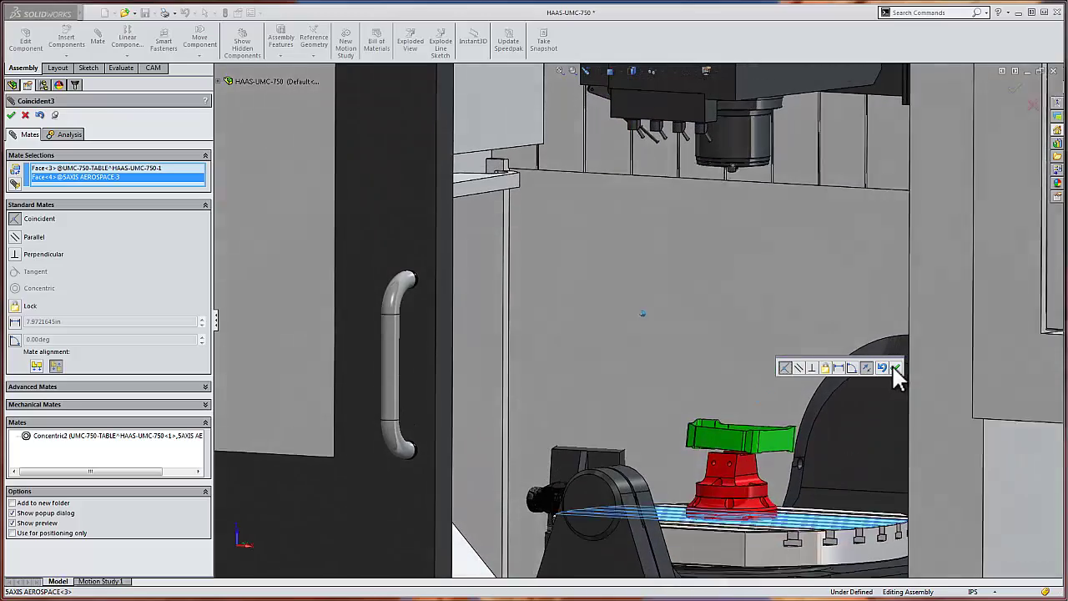
{"action": "left_click", "coordinate": [895, 369]}
{"action": "middle_click_drag", "start_coordinate": [832, 424], "coordinate": [808, 446]}
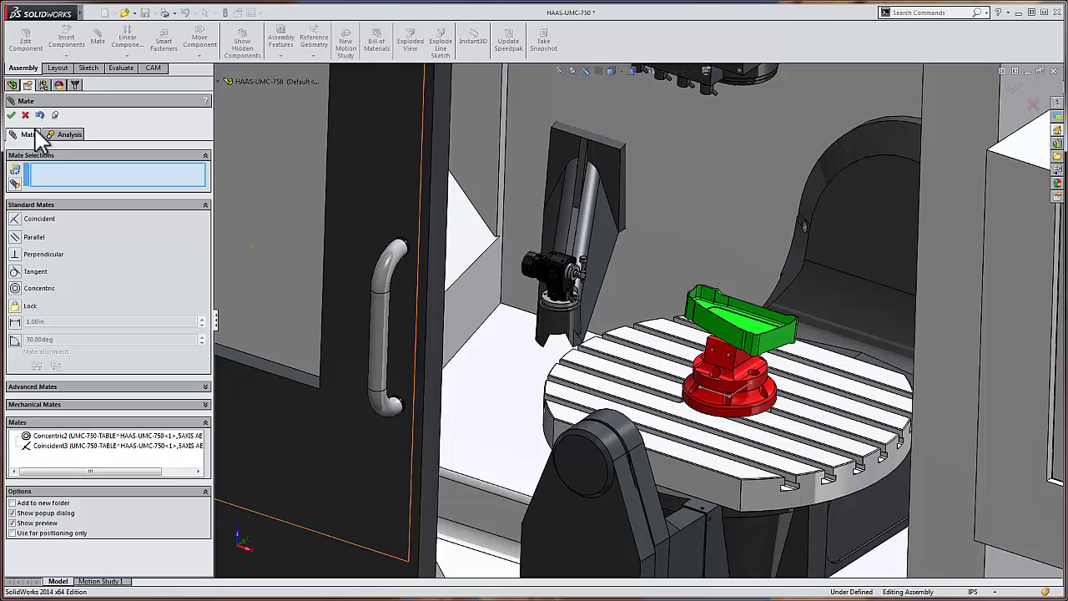
{"action": "left_click", "coordinate": [11, 114]}
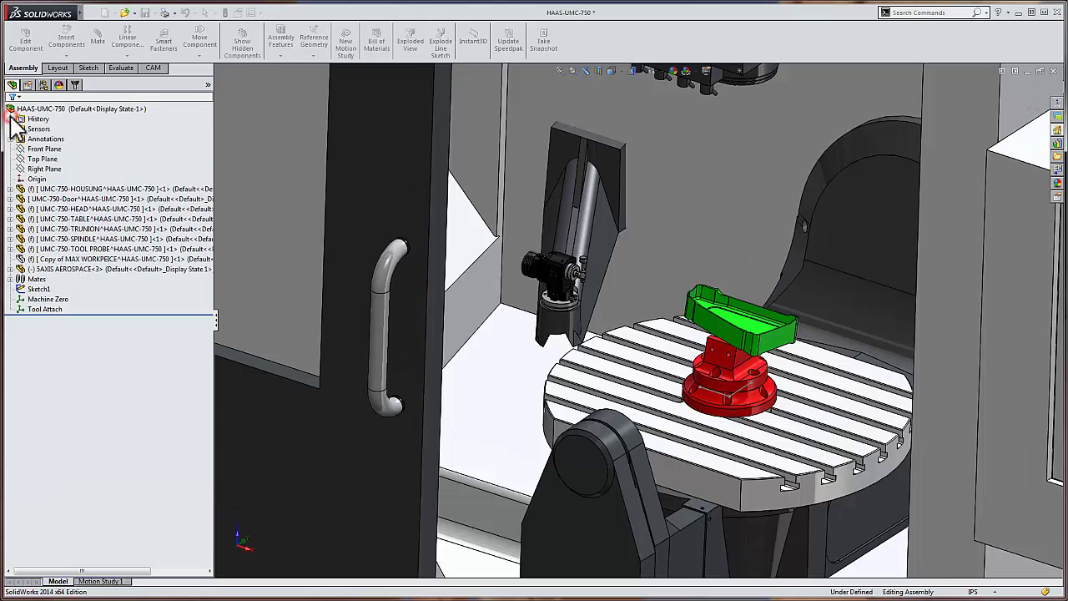
- Play the Swarf toolpath machine simulation on the UMC 750 and advance the timeline to the end
{"action": "left_click", "coordinate": [153, 68]}
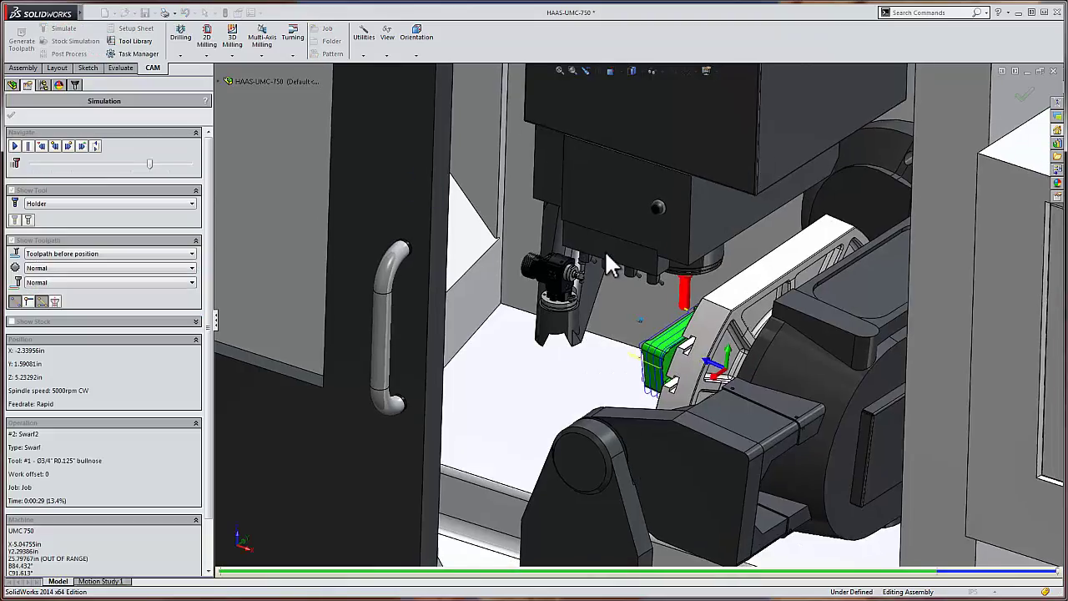
{"action": "scroll", "coordinate": [607, 259], "scroll_direction": "up", "scroll_amount": 5}
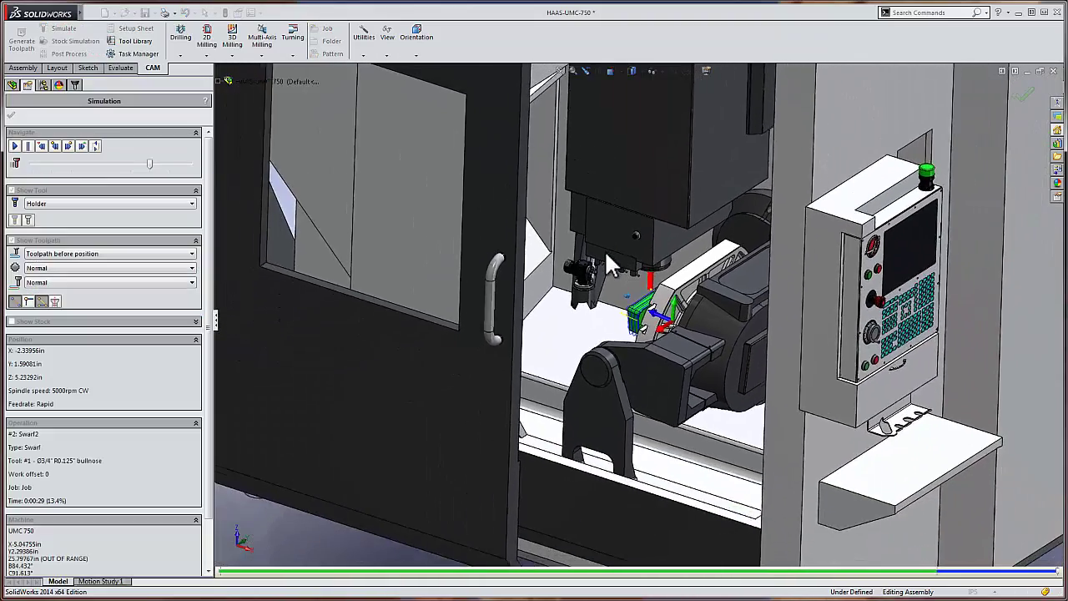
{"action": "scroll", "coordinate": [606, 259], "scroll_direction": "up", "scroll_amount": 2}
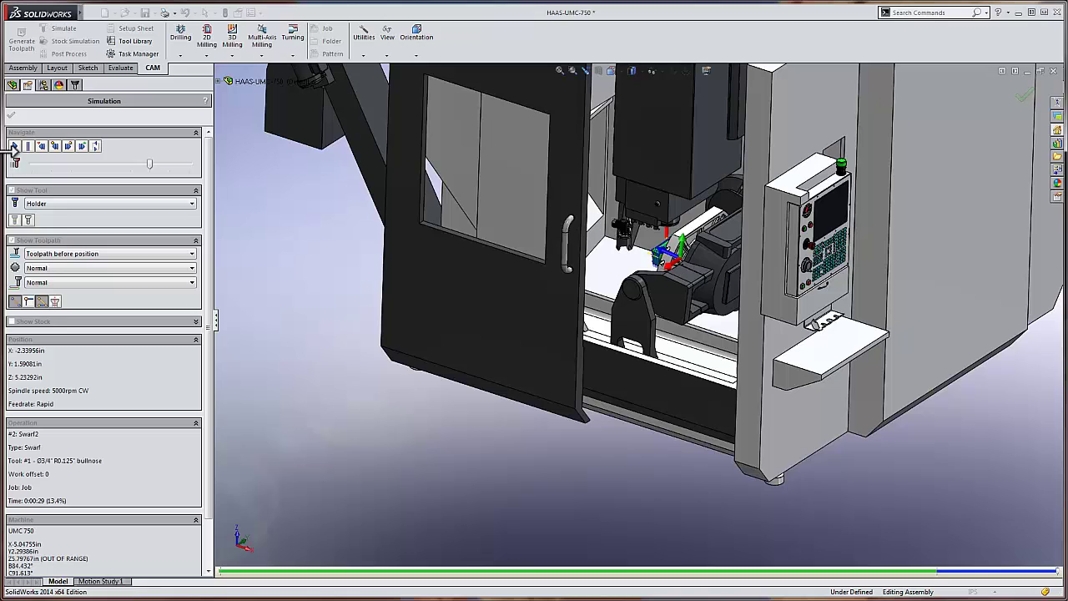
{"action": "left_click", "coordinate": [15, 148]}
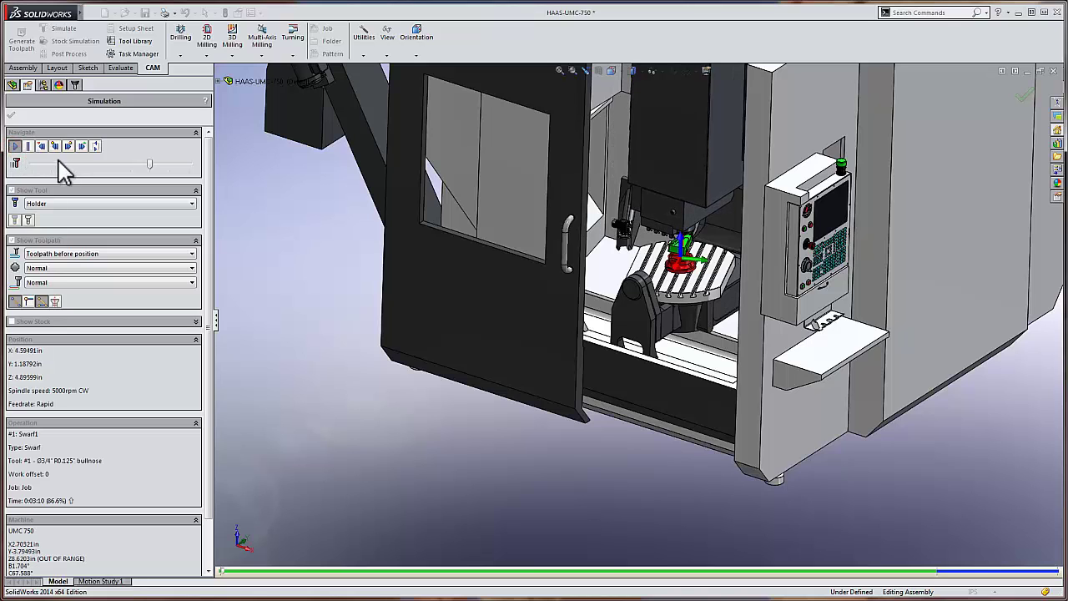
{"action": "left_click_drag", "start_coordinate": [152, 164], "coordinate": [195, 168]}
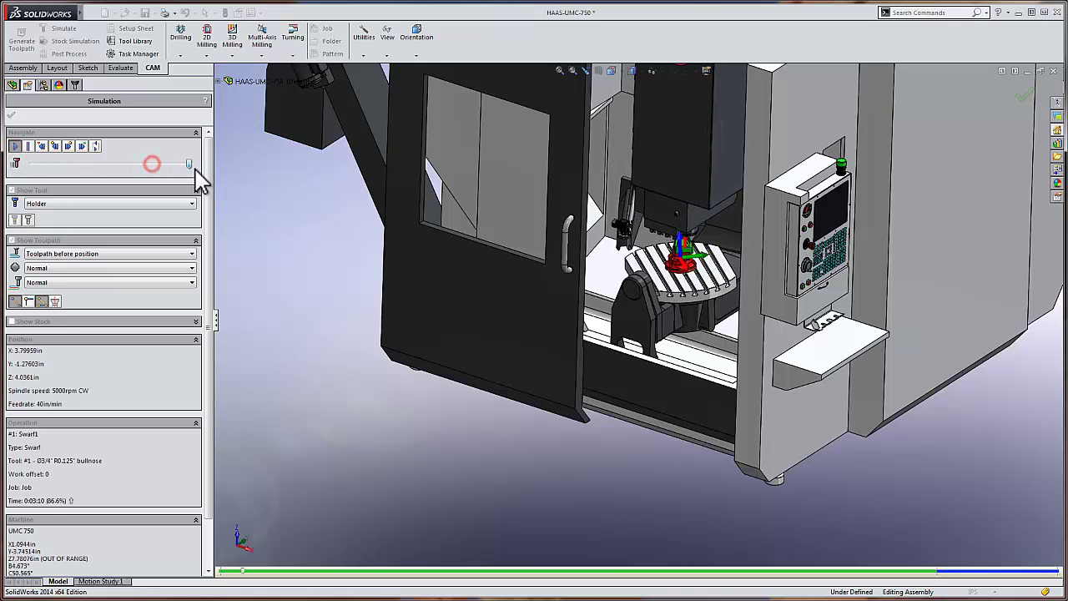